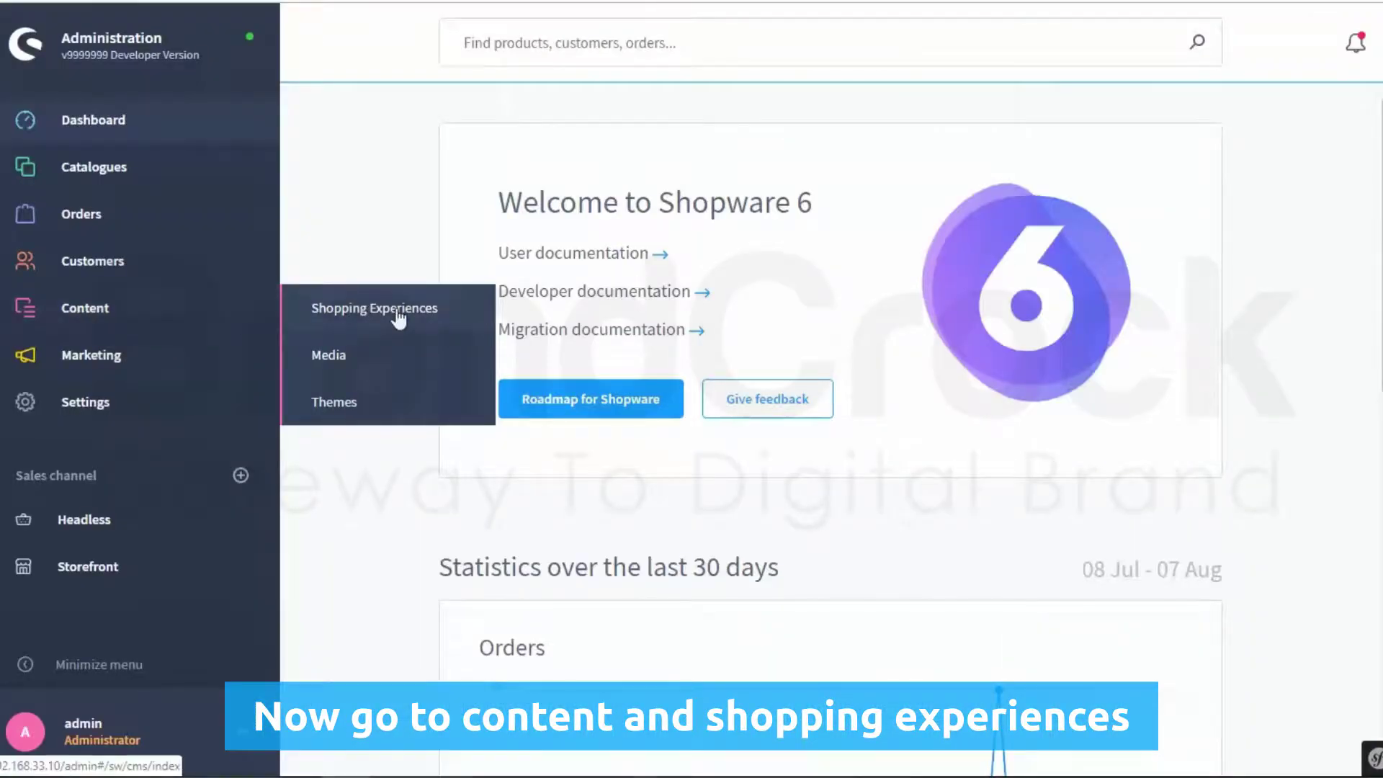
- Create a new Shopping Experiences layout and place the first single-image block from the Images category in it
{"action": "left_click", "coordinate": [396, 315]}
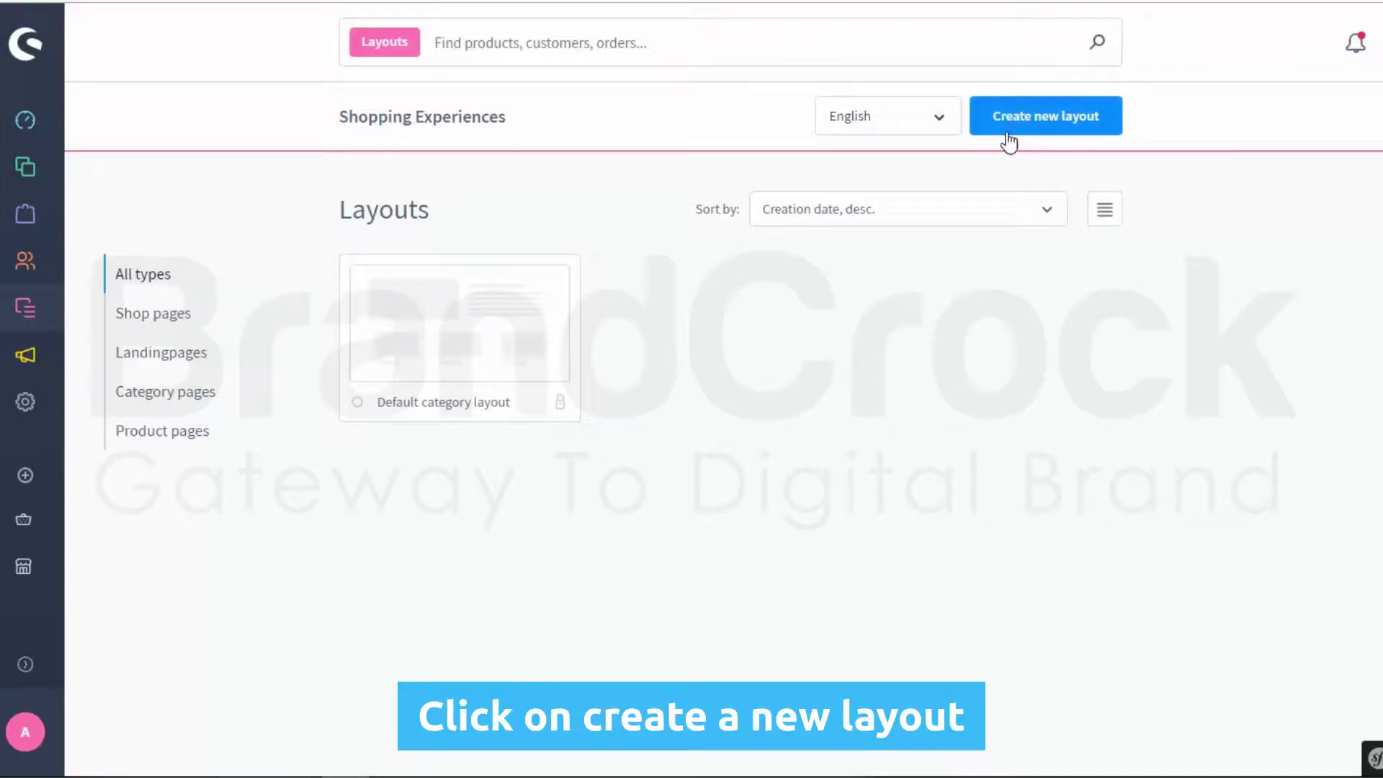
{"action": "left_click", "coordinate": [1040, 131]}
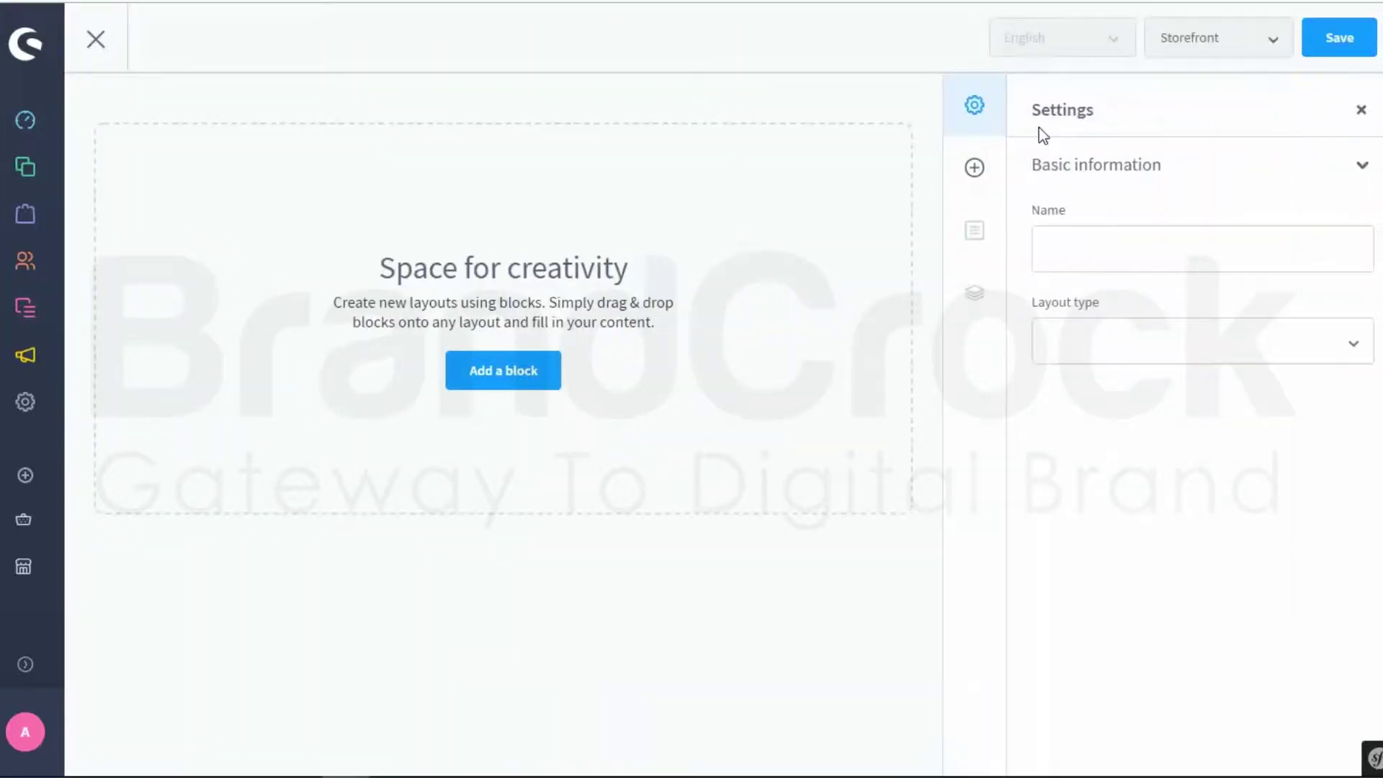
{"action": "left_click", "coordinate": [491, 379]}
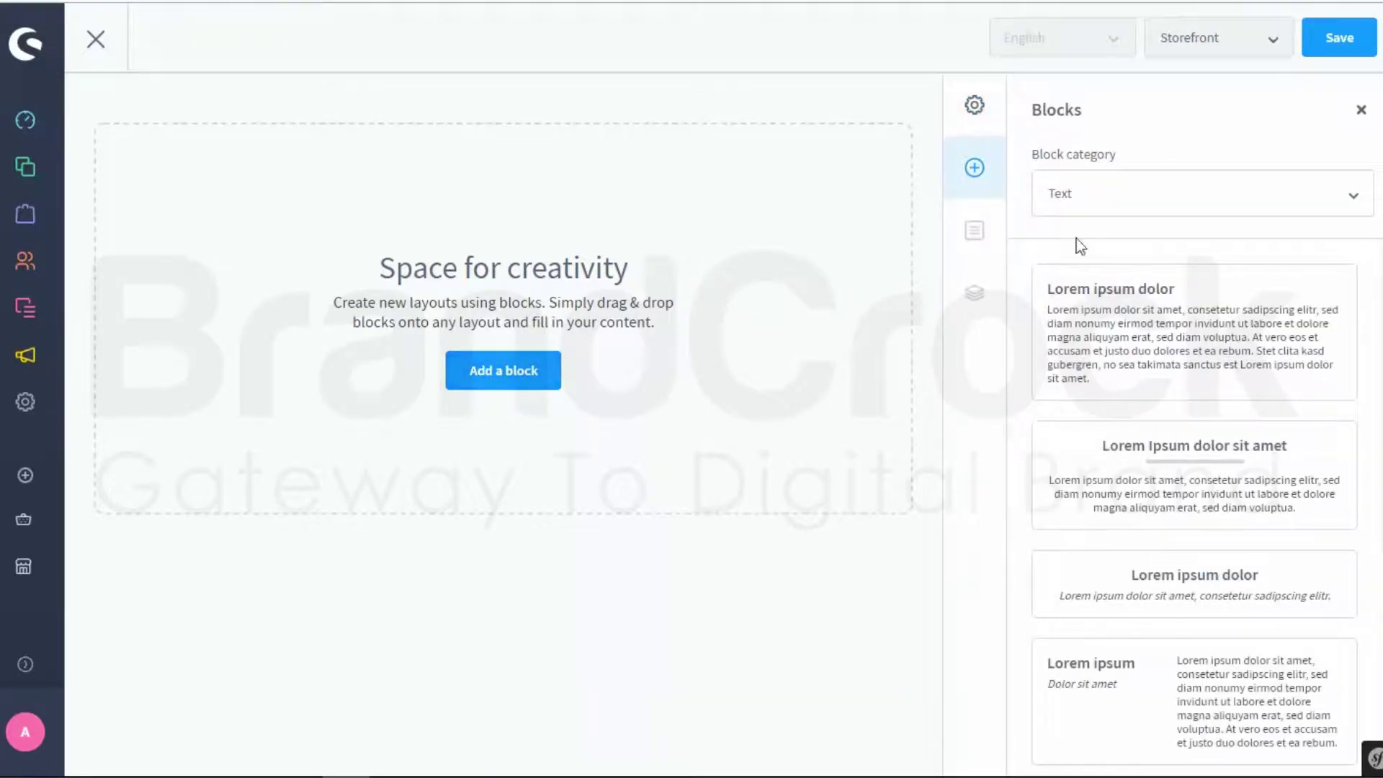
{"action": "left_click", "coordinate": [1248, 202]}
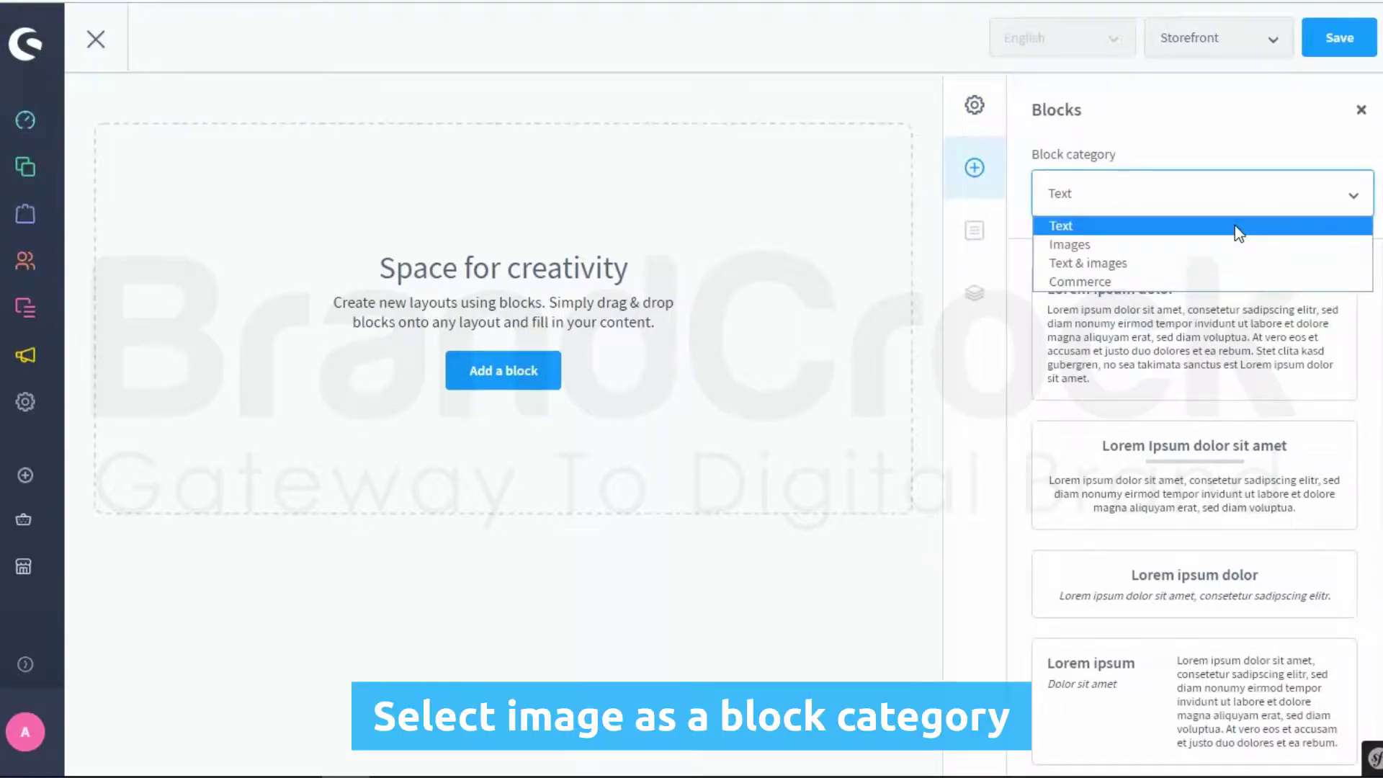
{"action": "left_click", "coordinate": [1175, 246]}
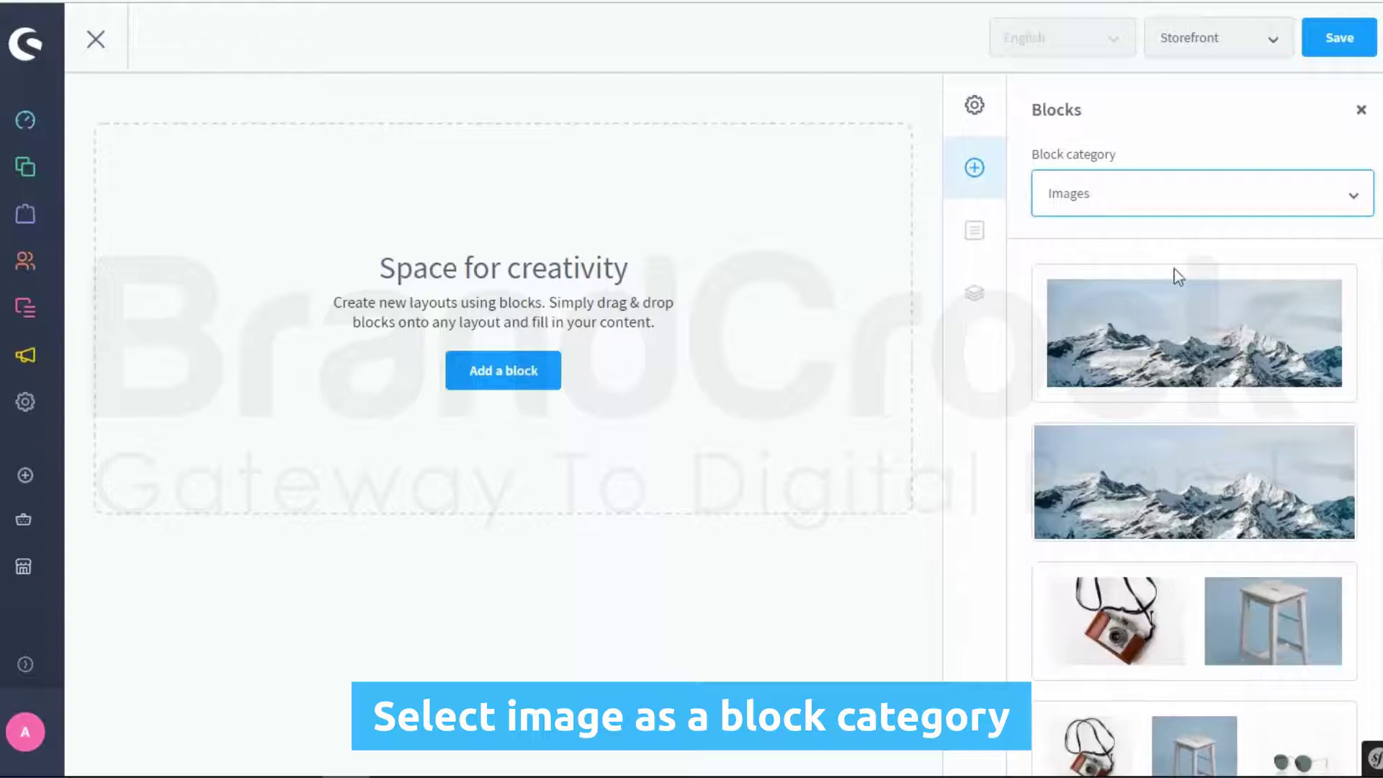
{"action": "left_click_drag", "start_coordinate": [1192, 353], "coordinate": [526, 267]}
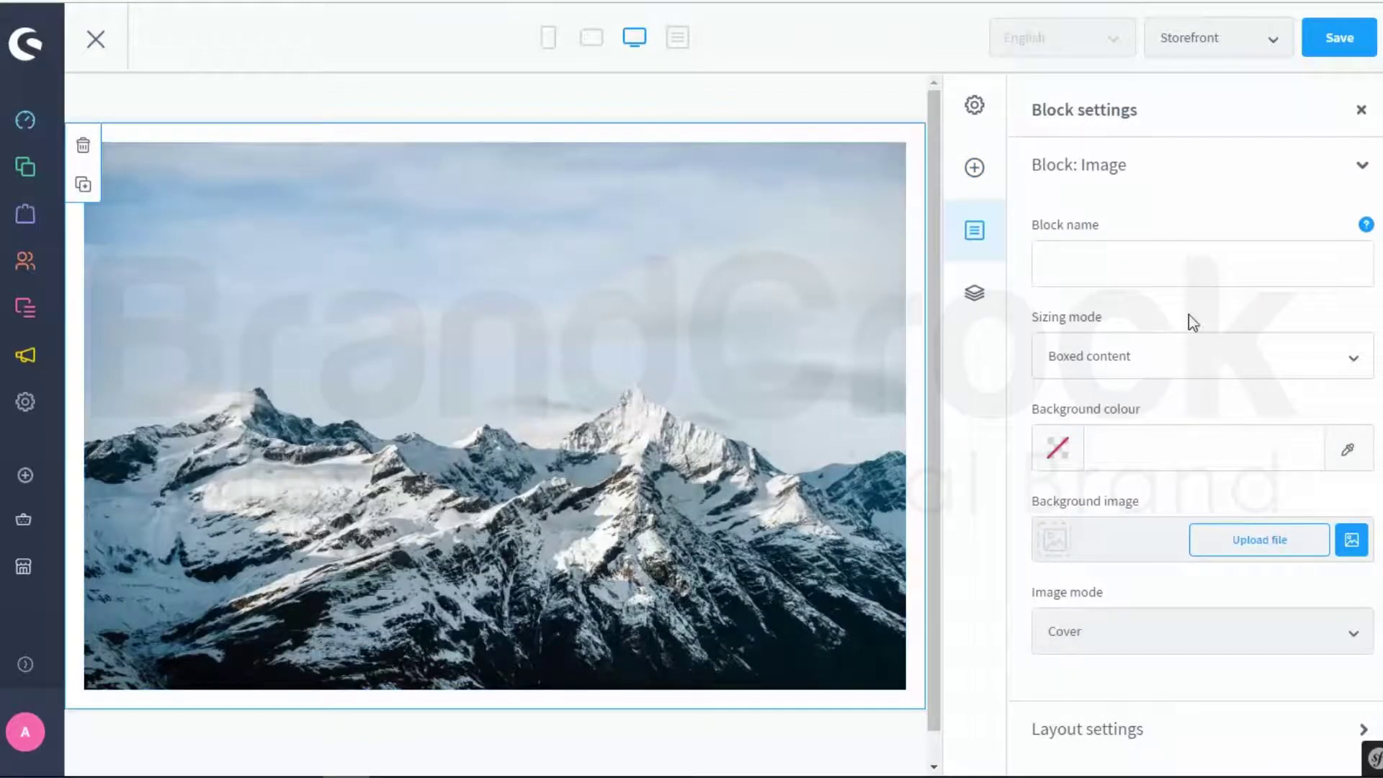
- Name the image block "Main Slider" and try to save the layout
{"action": "left_click", "coordinate": [1164, 280]}
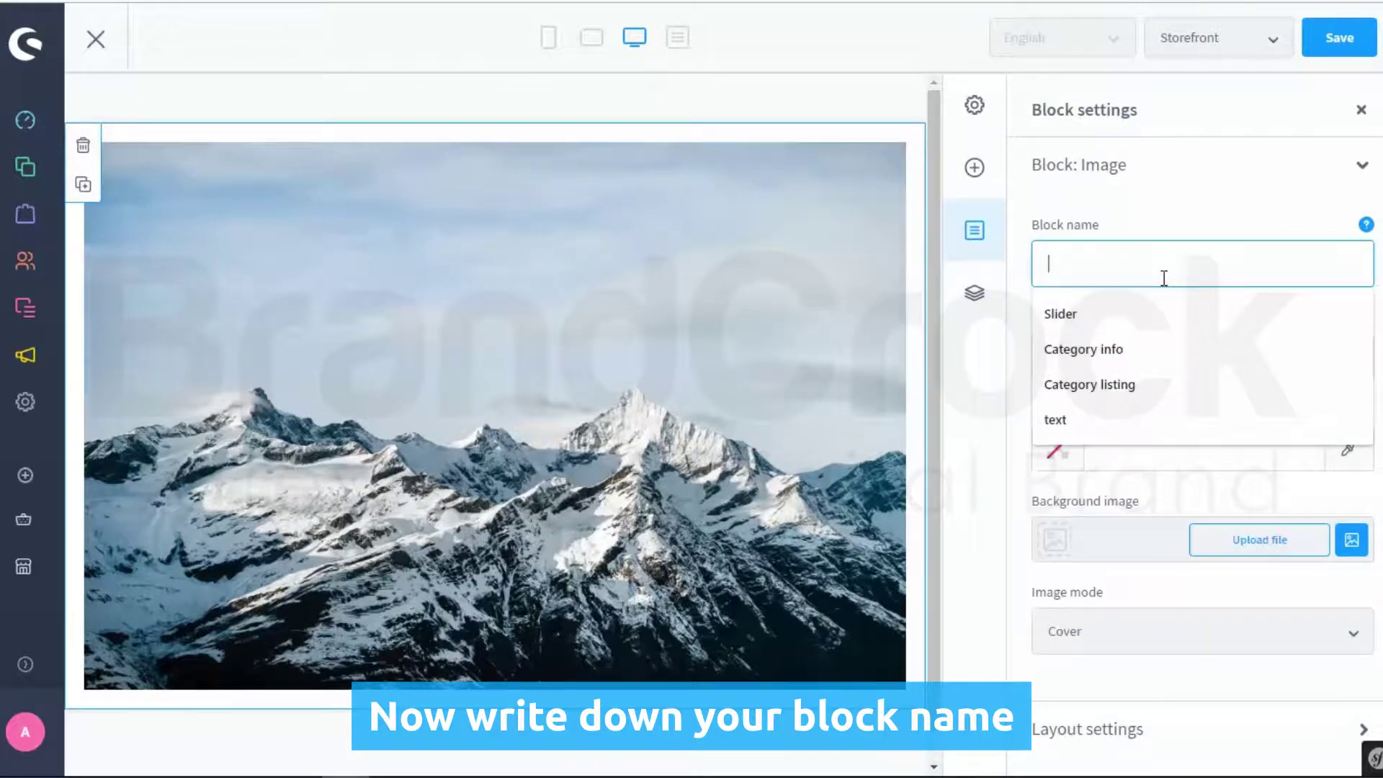
{"action": "type", "text": "Main "}
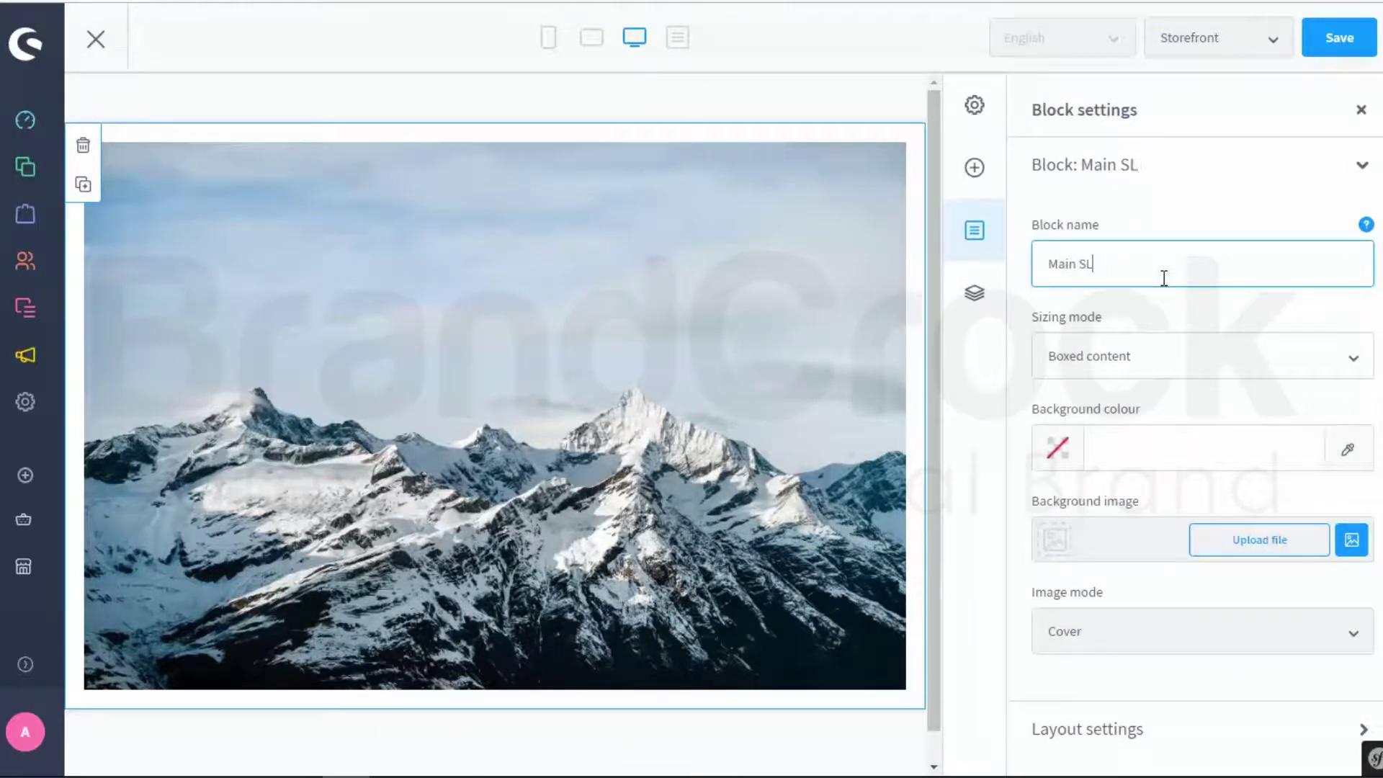
{"action": "type", "text": "Slider"}
{"action": "left_click", "coordinate": [1358, 45]}
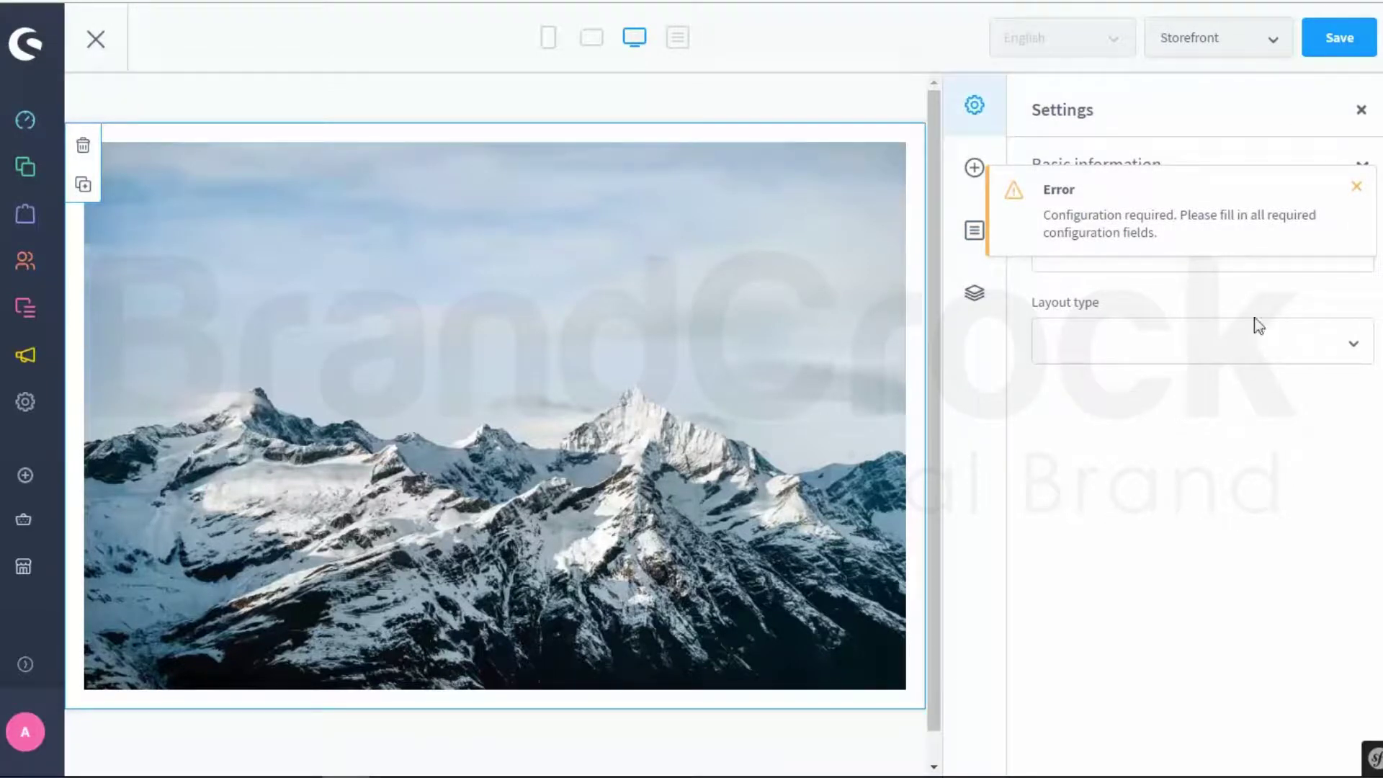
{"action": "left_click", "coordinate": [1357, 188]}
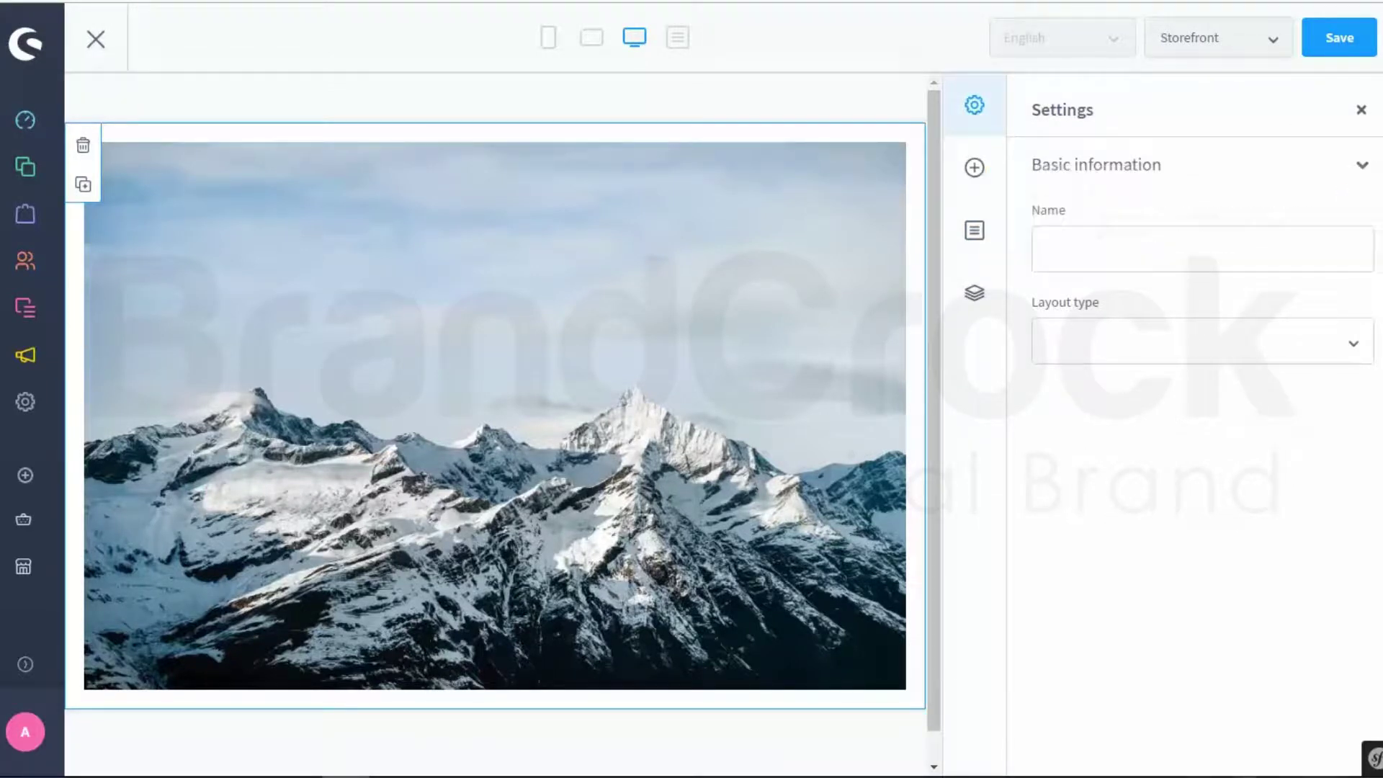
- Name the layout "Main Block", set its layout type to Landingpage, and save it
{"action": "left_click", "coordinate": [1194, 249]}
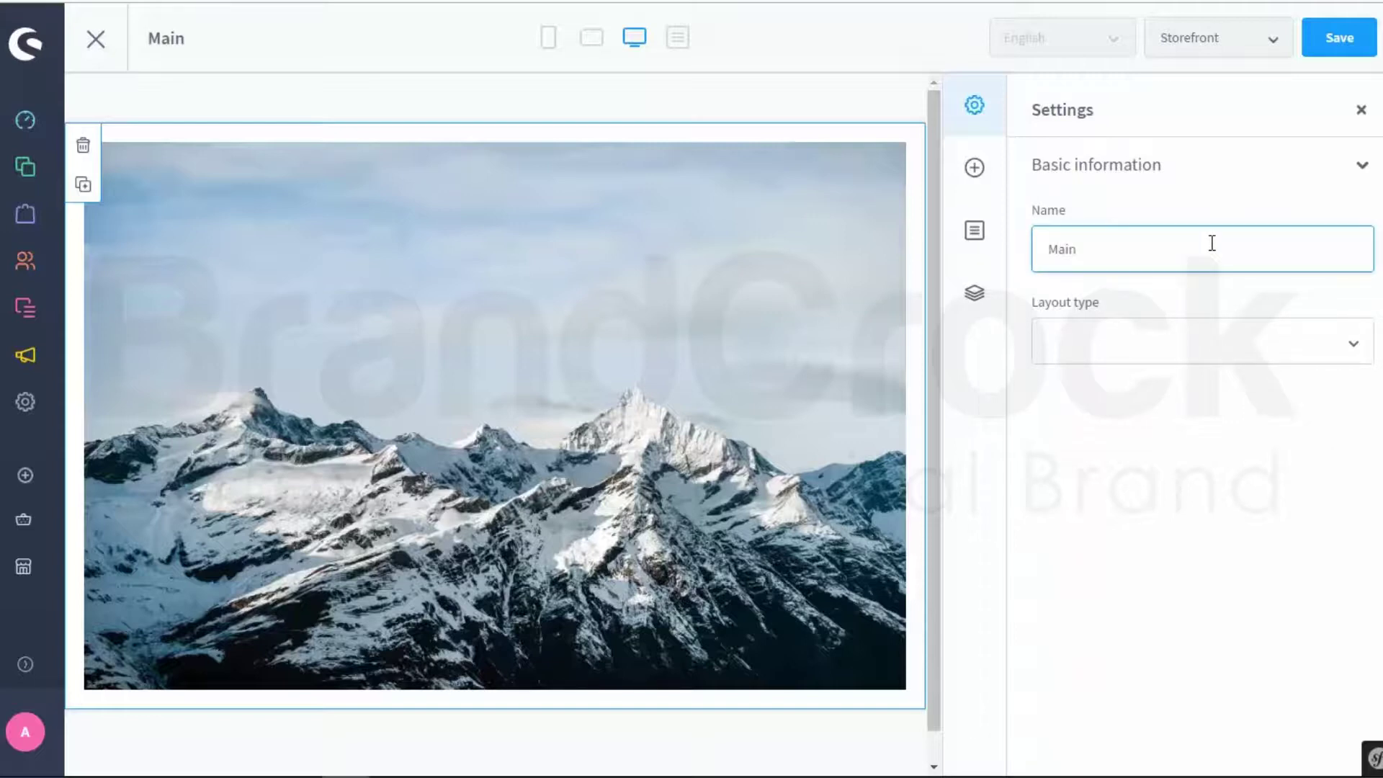
{"action": "type", "text": "Main Block"}
{"action": "left_click", "coordinate": [1342, 352]}
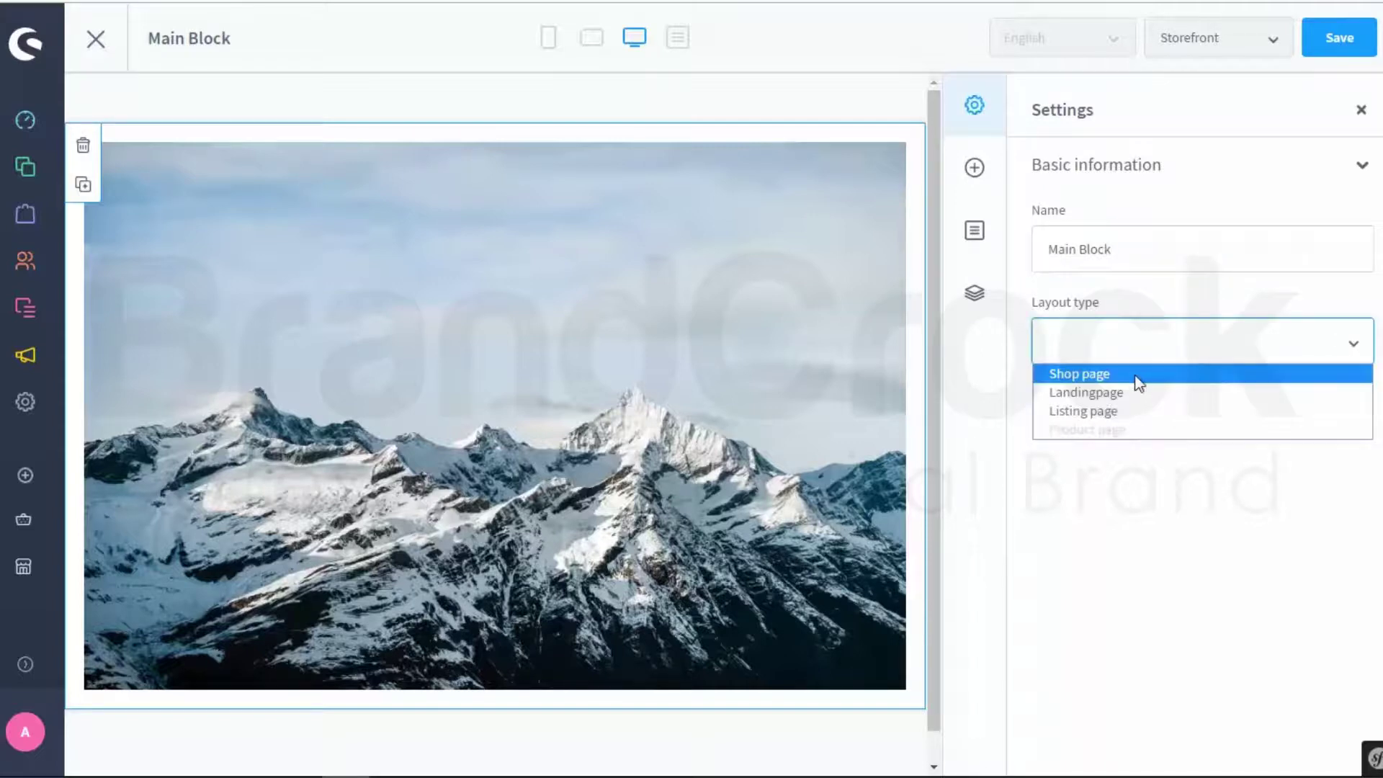
{"action": "left_click", "coordinate": [1118, 393]}
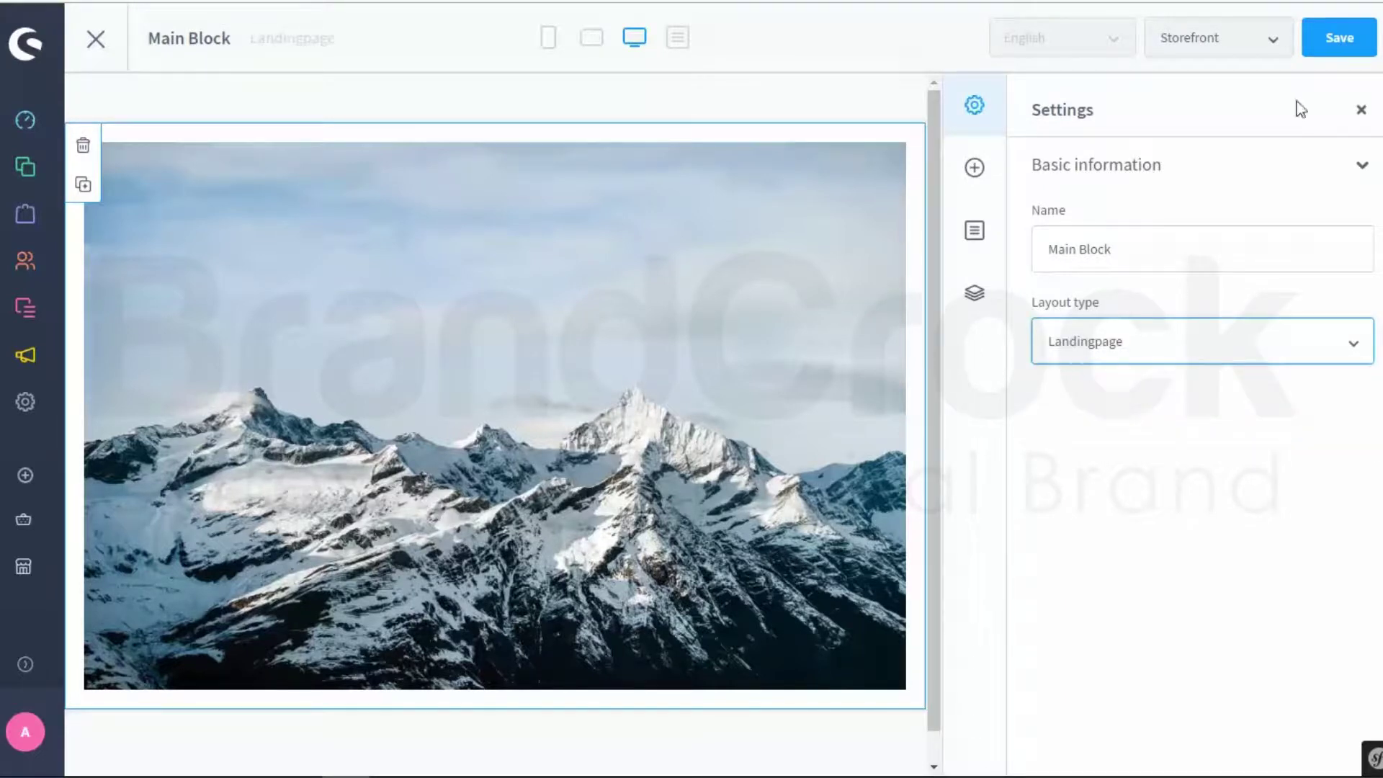
{"action": "left_click", "coordinate": [1332, 47]}
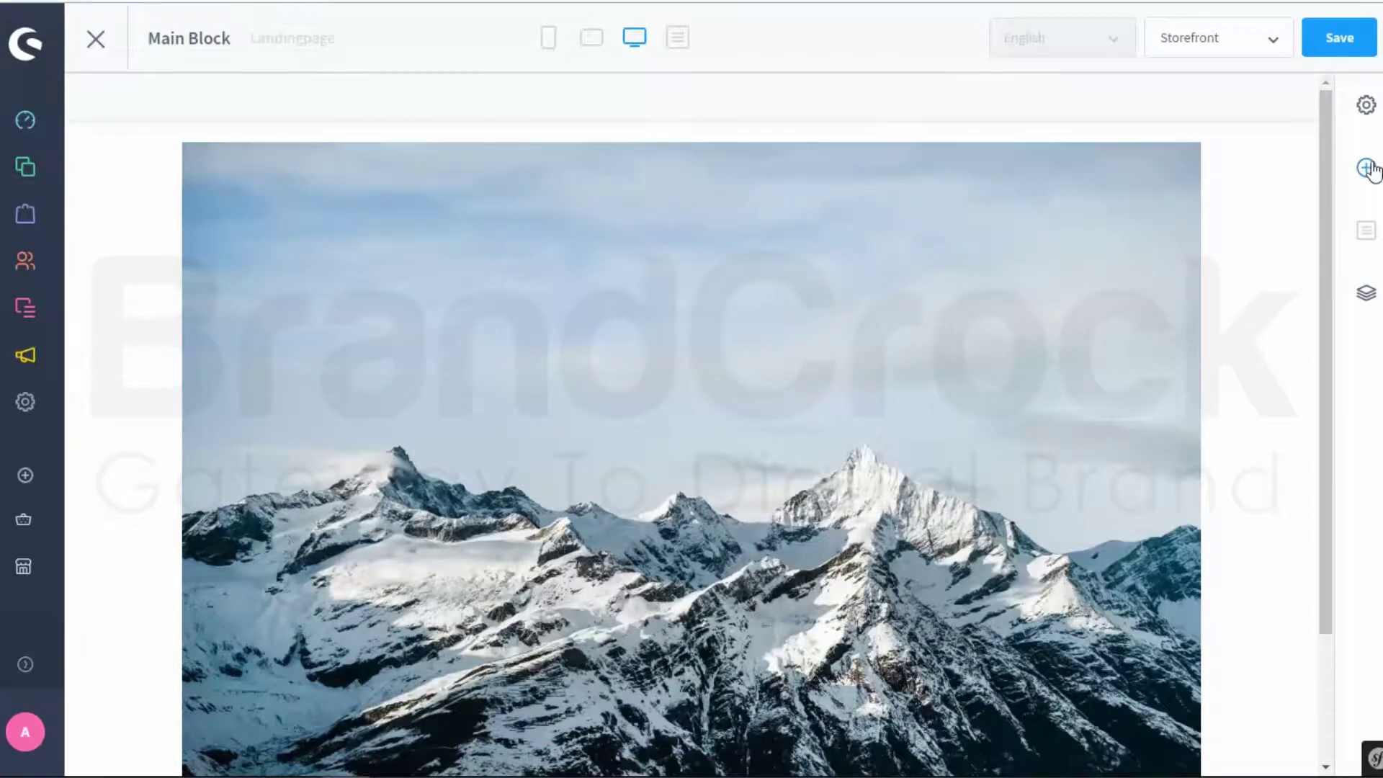
- Add the heading-and-paragraph Text block below the image block, name it "text-1", and expand its layout settings
{"action": "left_click", "coordinate": [1366, 168]}
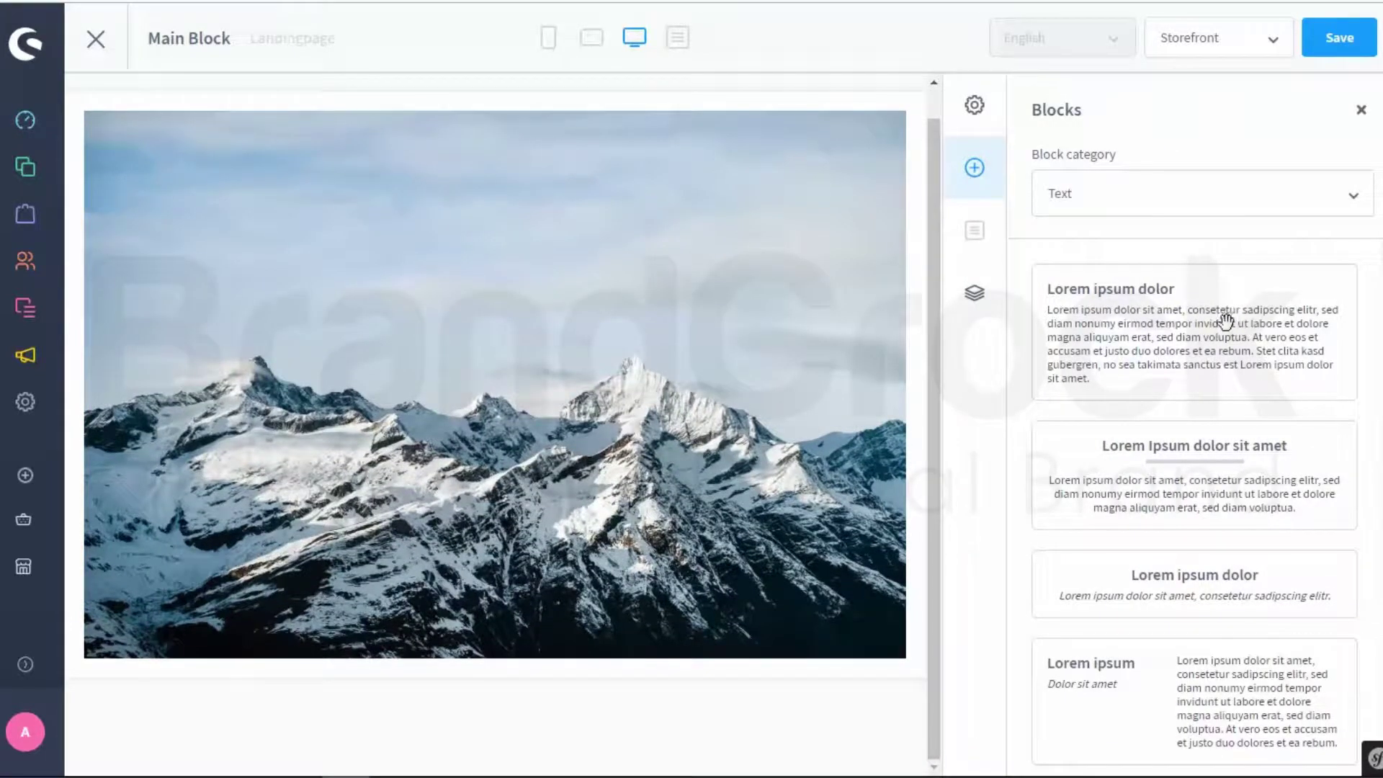
{"action": "left_click_drag", "start_coordinate": [1201, 333], "coordinate": [442, 670]}
{"action": "scroll", "coordinate": [559, 574], "scroll_direction": "down", "scroll_amount": 3}
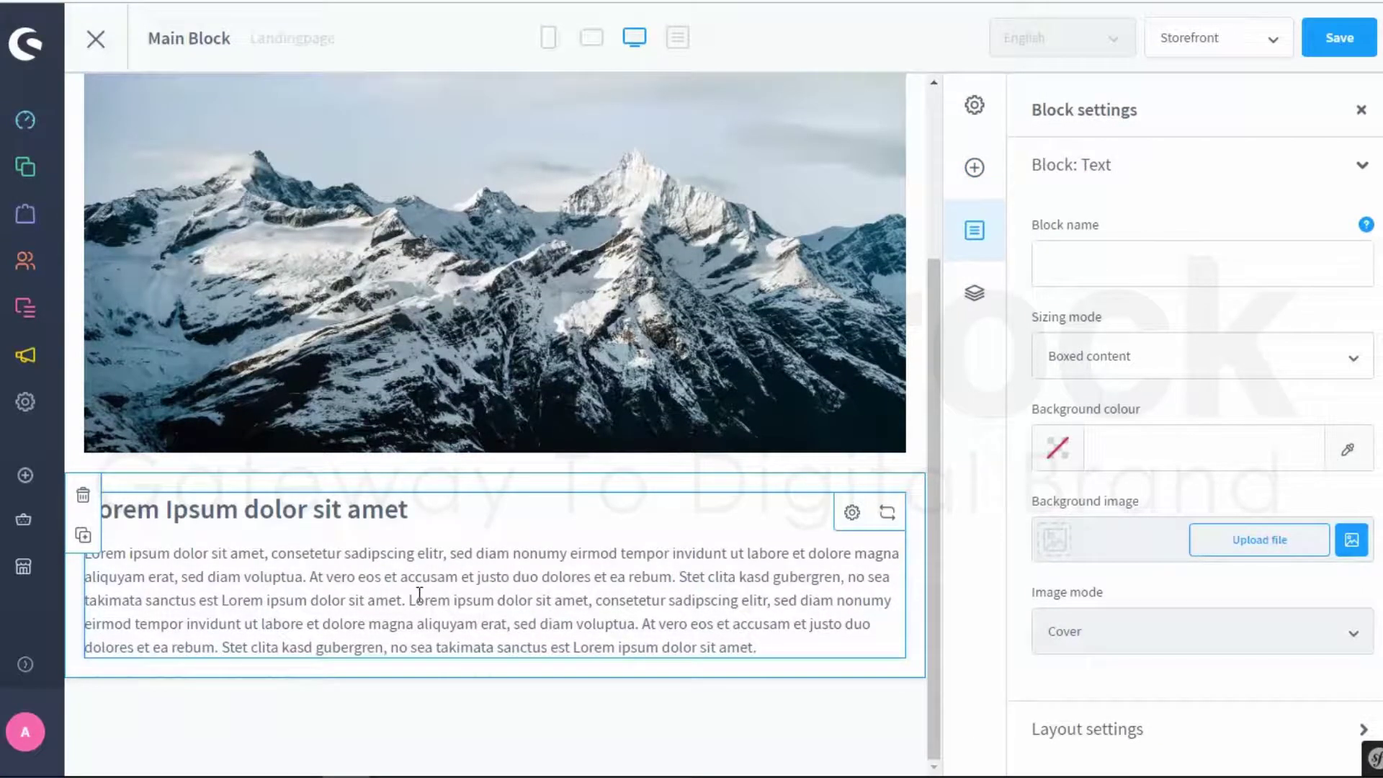
{"action": "left_click", "coordinate": [1161, 261]}
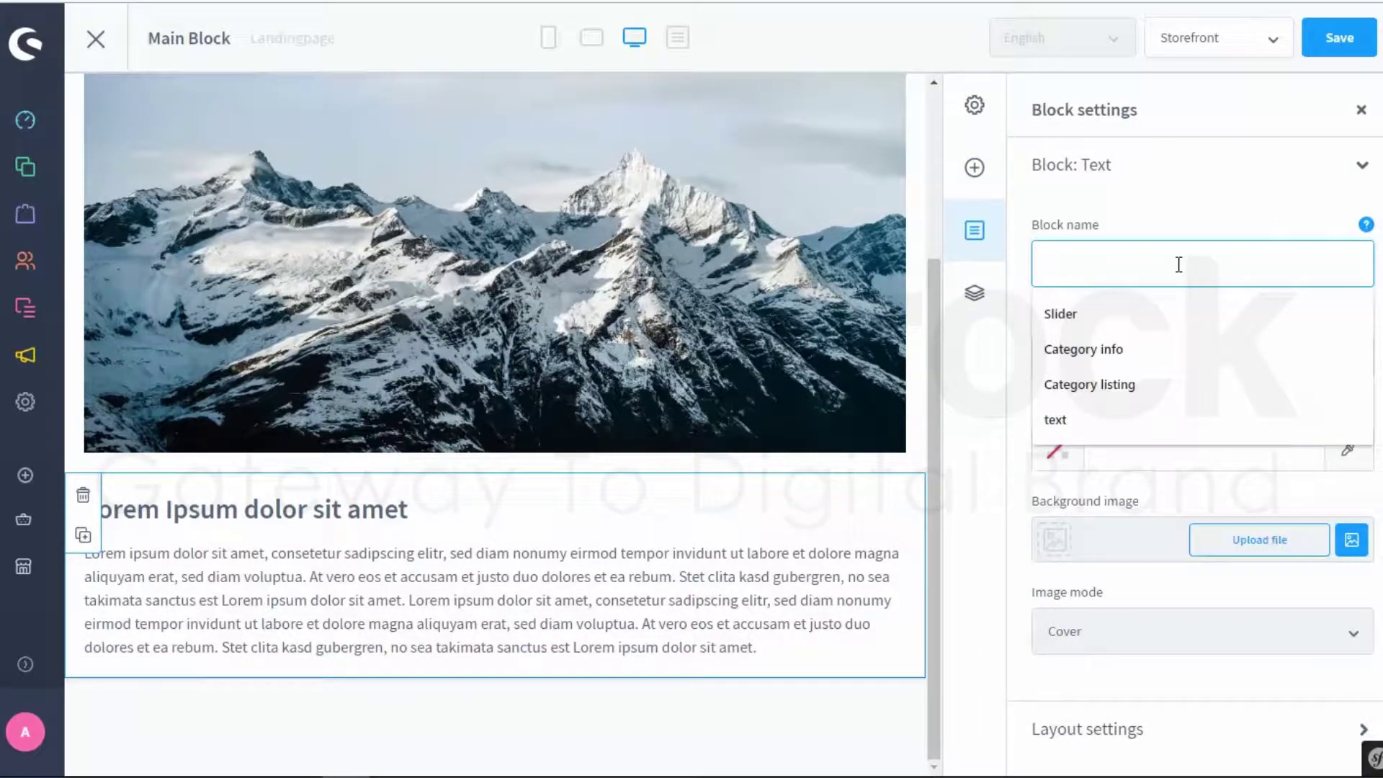
{"action": "type", "text": "text-1"}
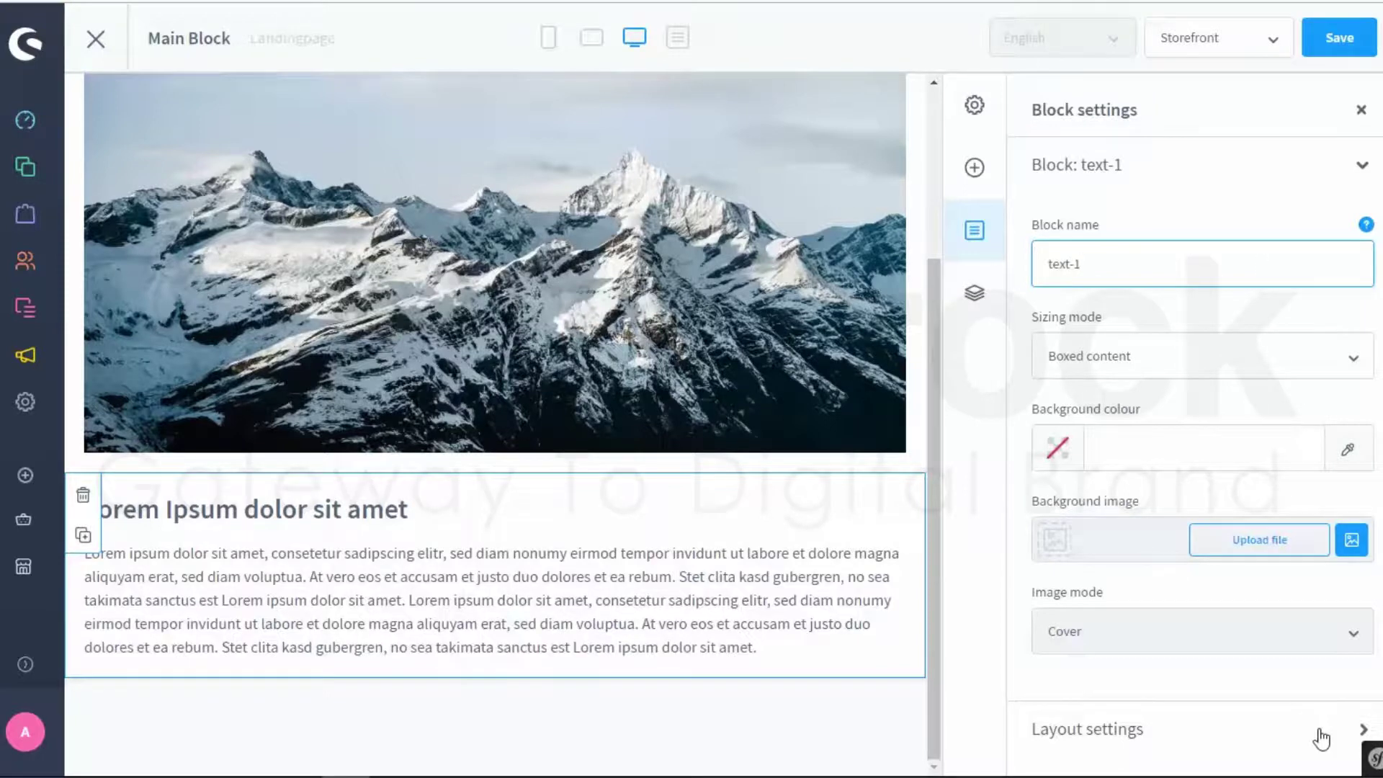
{"action": "left_click", "coordinate": [1318, 736]}
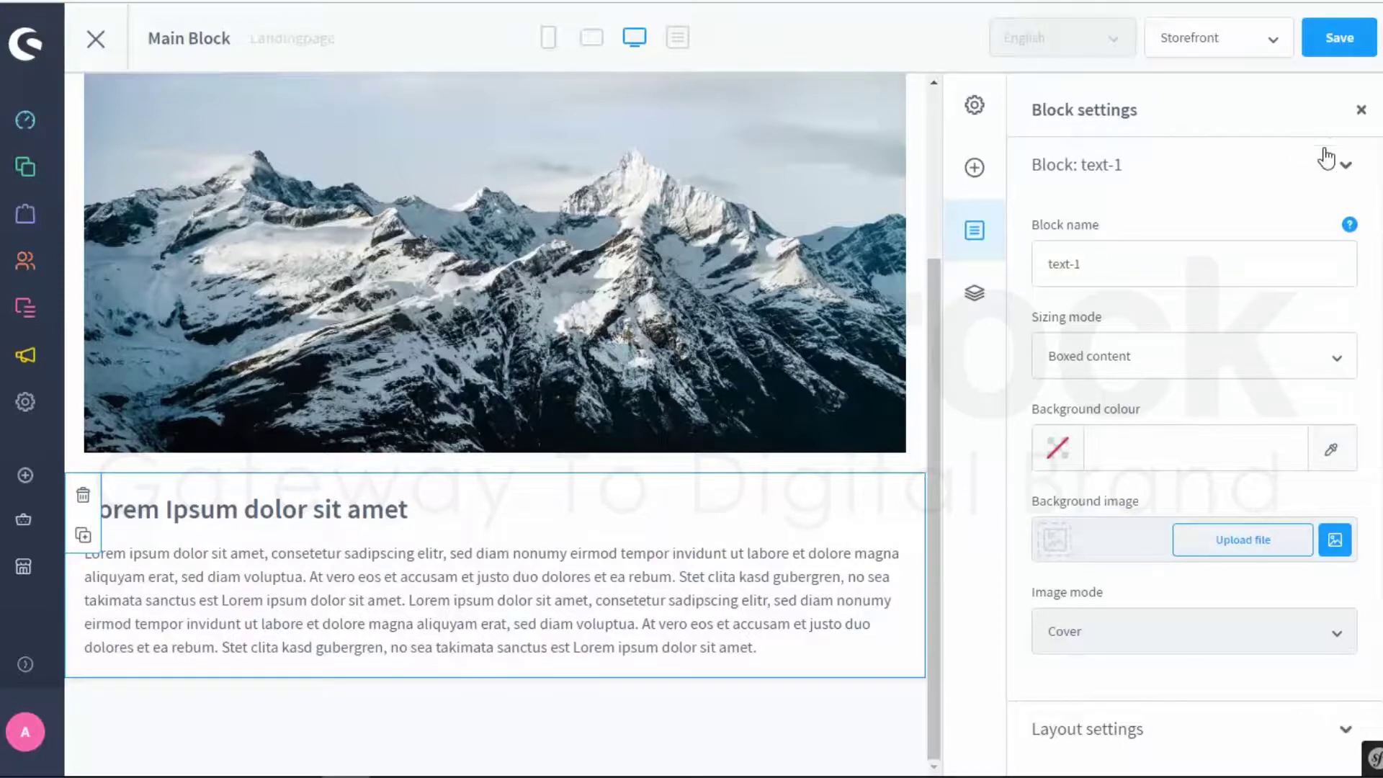
- Add the text-between-two-images block from the Text & images category below the text-1 block
{"action": "left_click", "coordinate": [982, 177]}
{"action": "left_click", "coordinate": [1303, 179]}
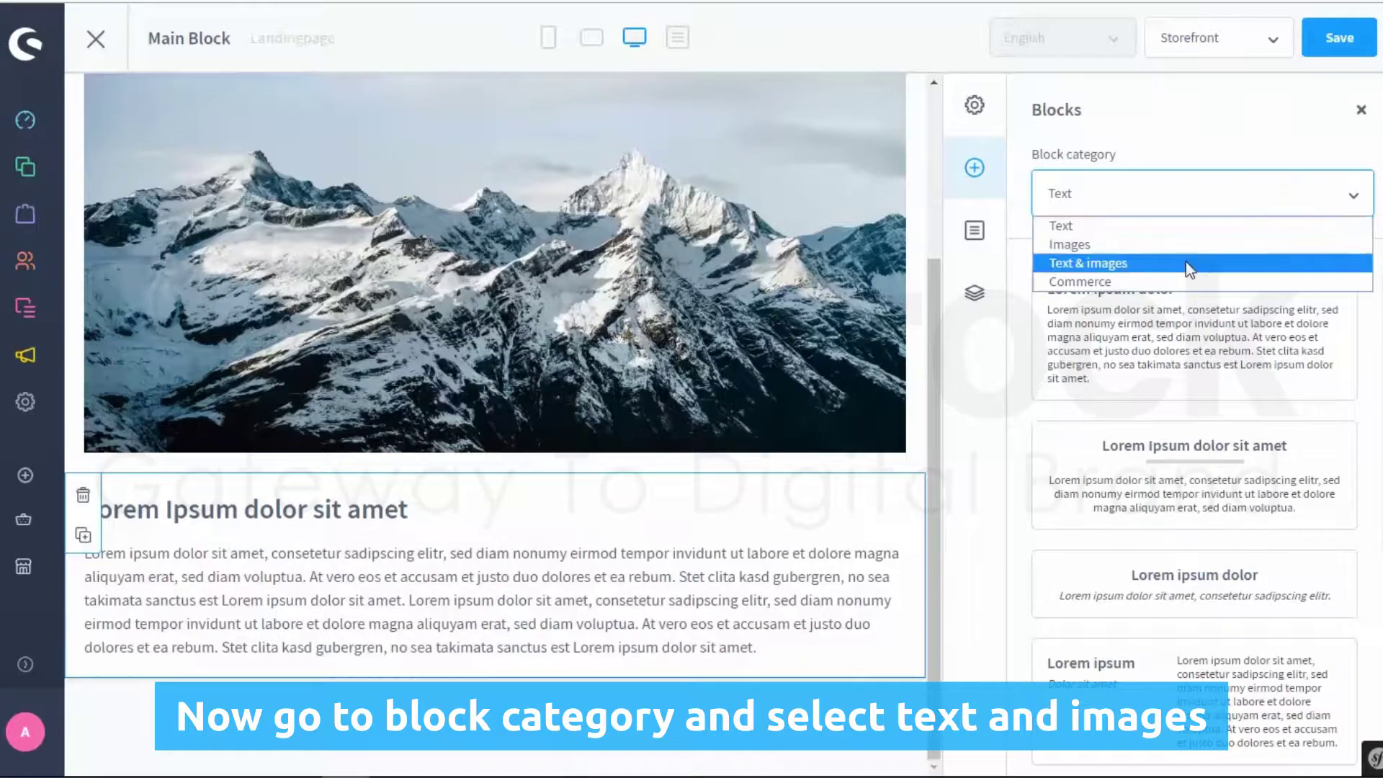
{"action": "left_click", "coordinate": [1102, 260]}
{"action": "left_click_drag", "start_coordinate": [1251, 309], "coordinate": [549, 682]}
{"action": "scroll", "coordinate": [549, 682], "scroll_direction": "down", "scroll_amount": 5}
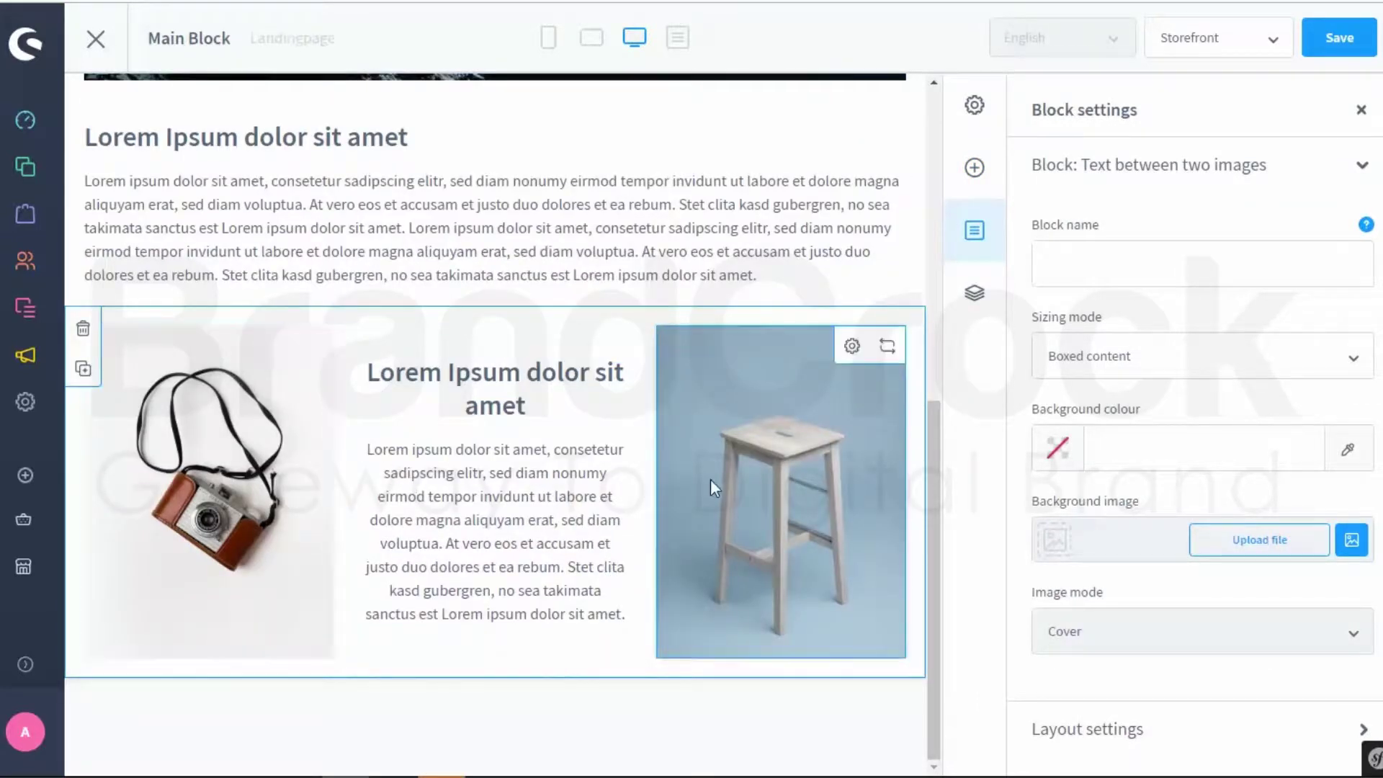
- Name the text-between-two-images block "text-image" and save the layout
{"action": "left_click", "coordinate": [1144, 265]}
{"action": "type", "text": "tex"}
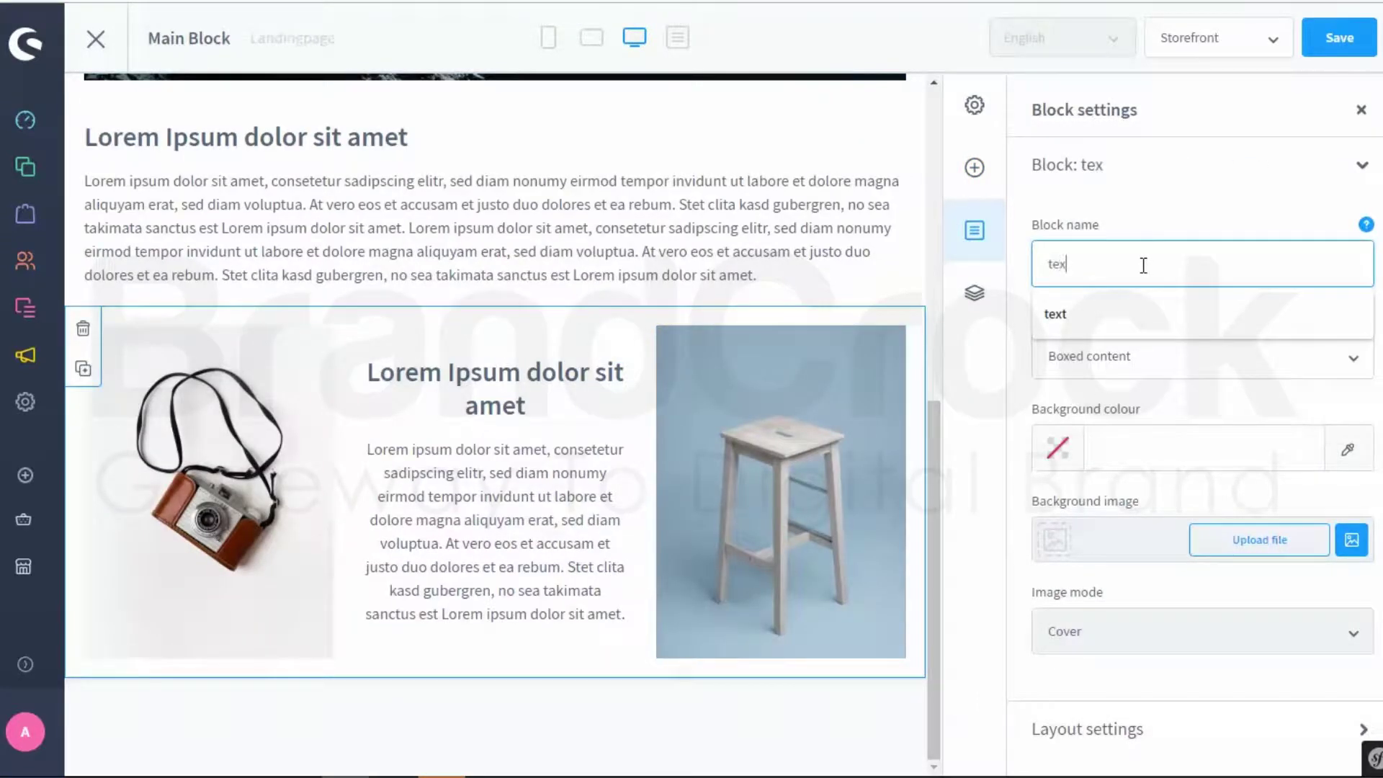
{"action": "type", "text": "t-image"}
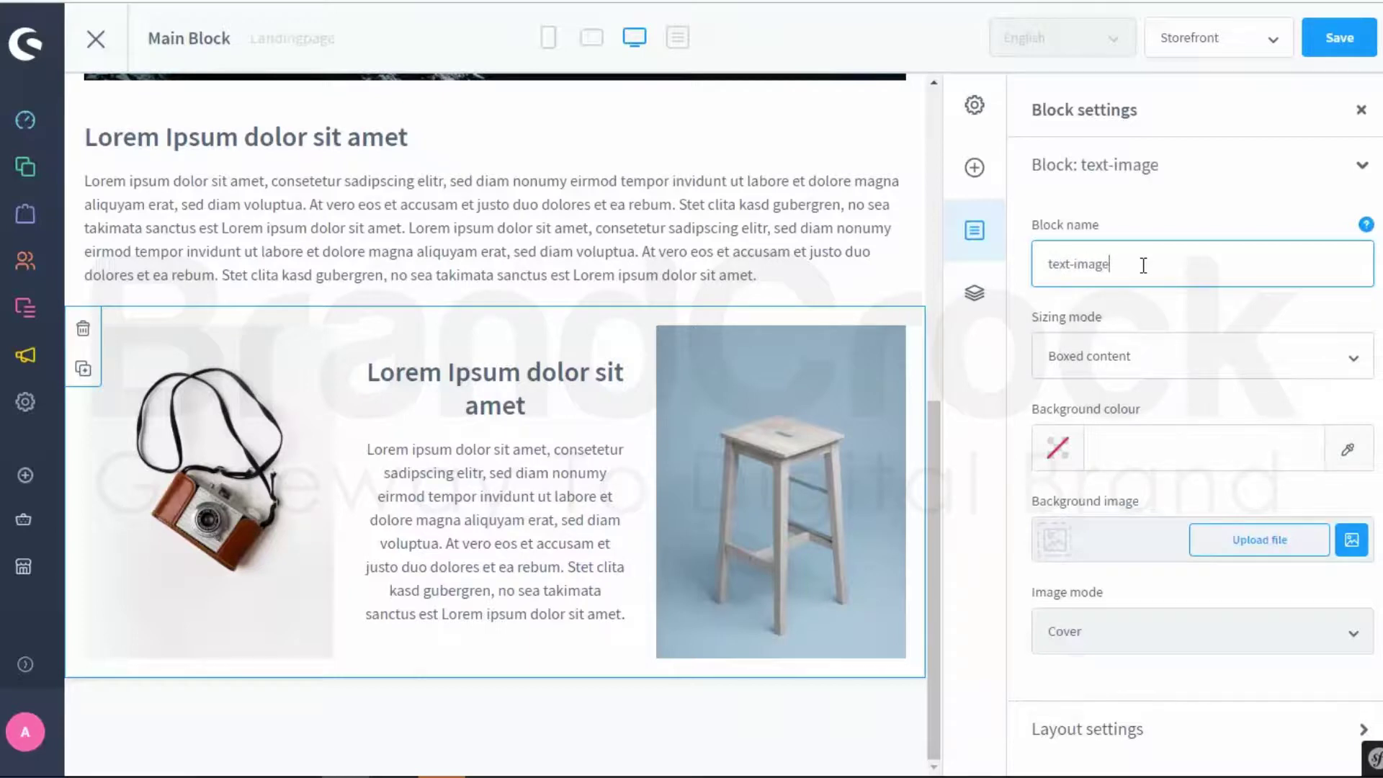
{"action": "left_click", "coordinate": [1322, 50]}
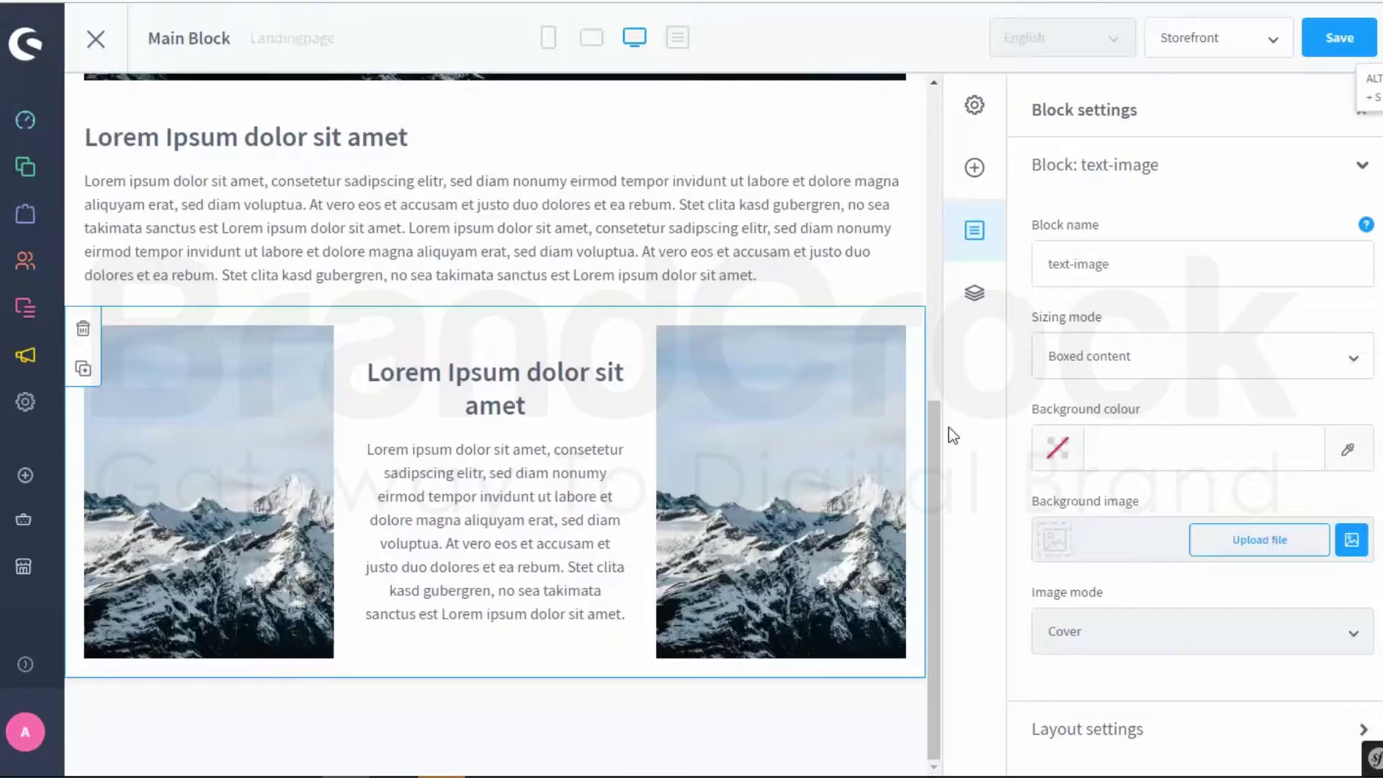
- Open the element settings of the image in the Main Slider block
{"action": "scroll", "coordinate": [815, 418], "scroll_direction": "up", "scroll_amount": 5}
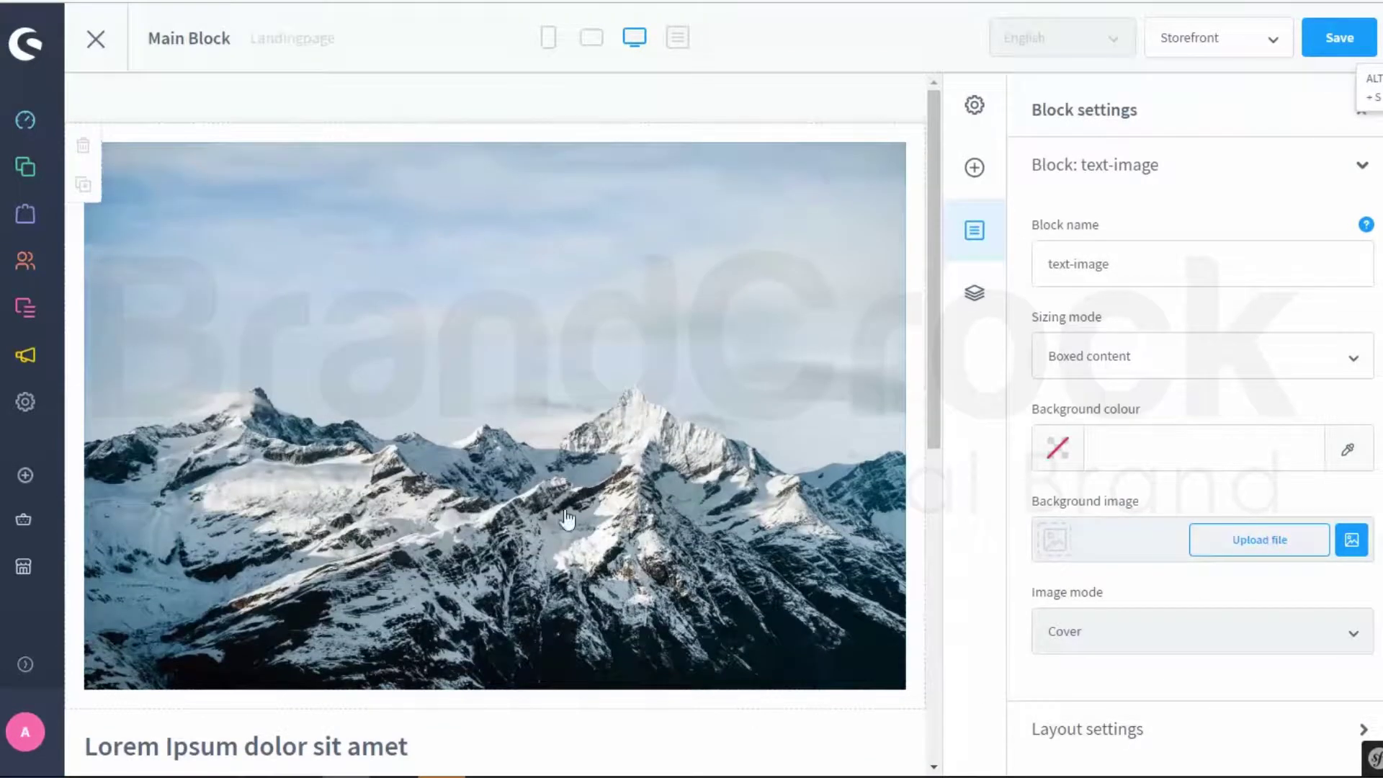
{"action": "left_click", "coordinate": [549, 476]}
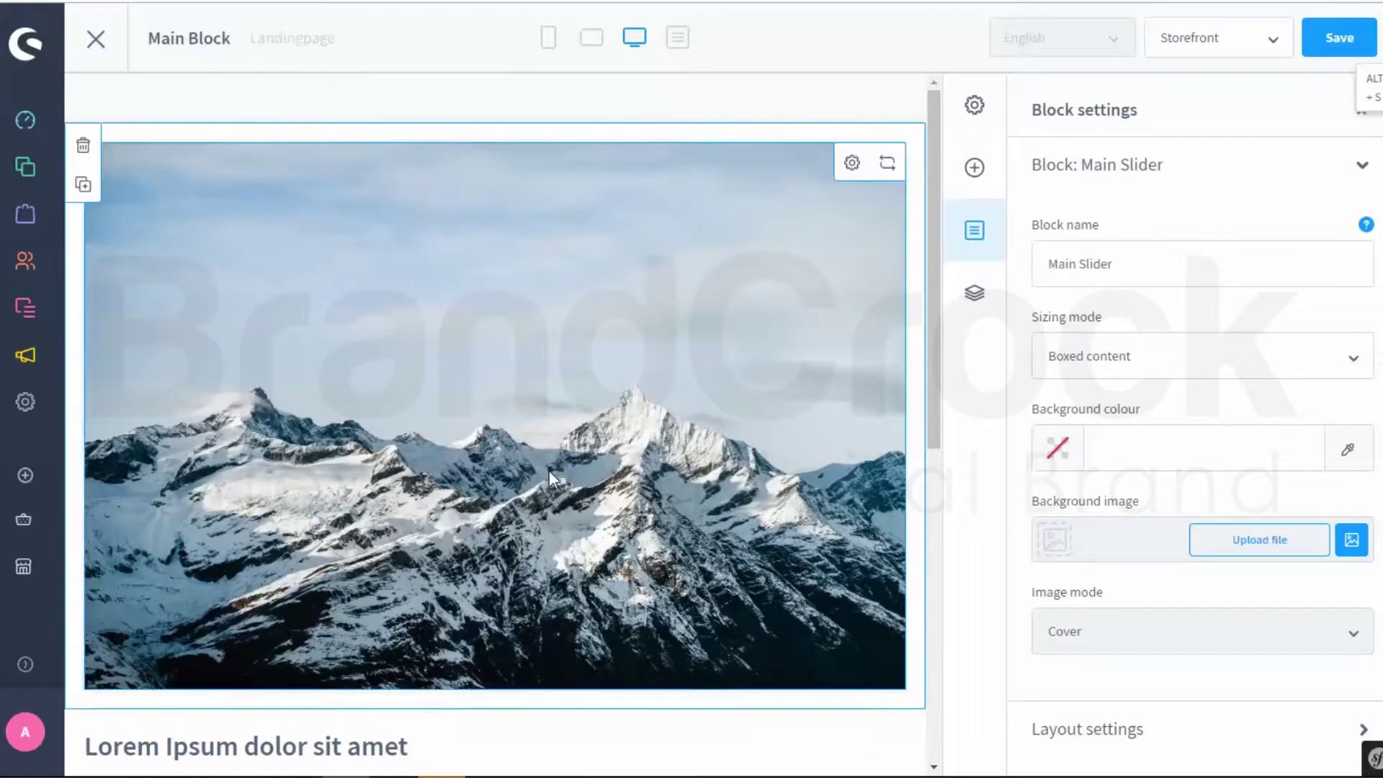
{"action": "left_click", "coordinate": [853, 165]}
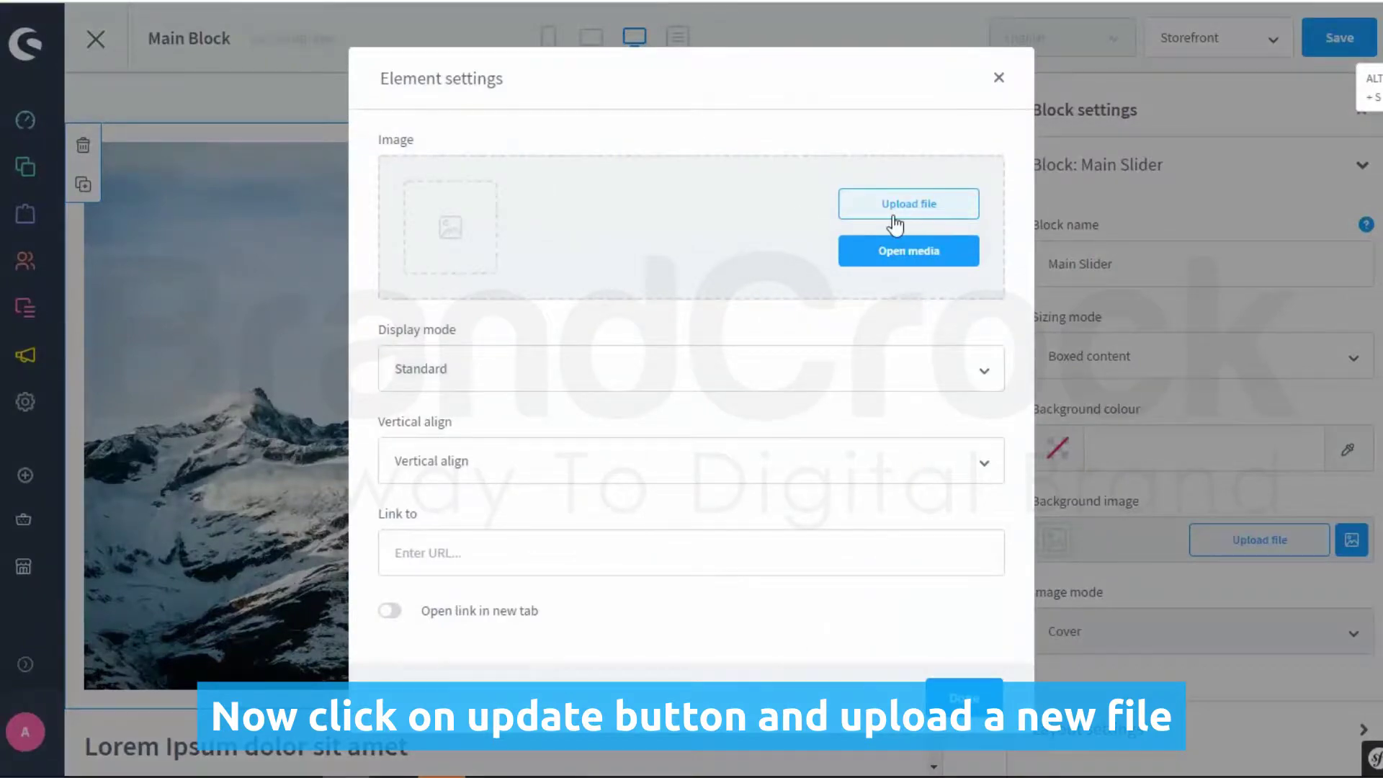
- Try to upload the BEE-1631-Fashion Sale Banners_01_Preview4 image from the Desktop folder as the element's image
{"action": "left_click", "coordinate": [896, 215]}
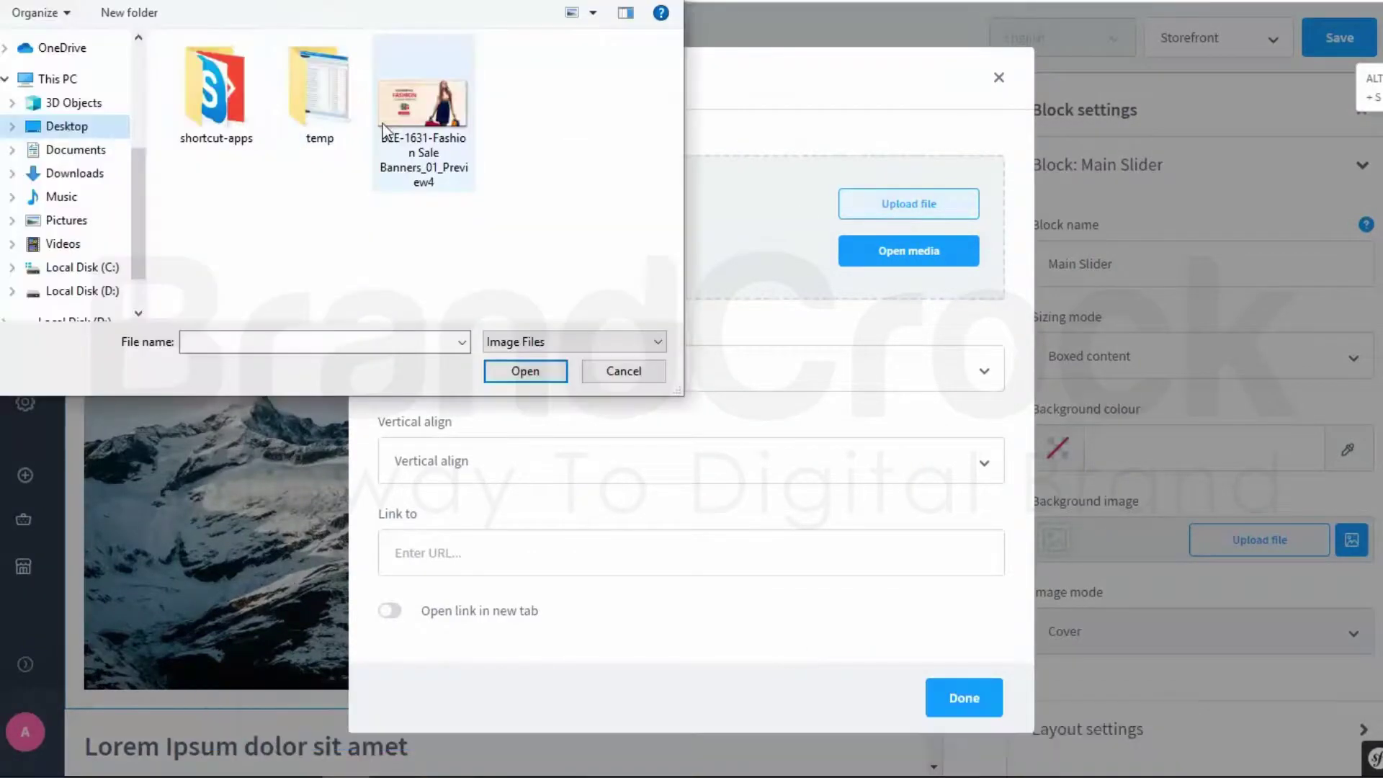
{"action": "left_click", "coordinate": [423, 161]}
{"action": "left_click", "coordinate": [539, 373]}
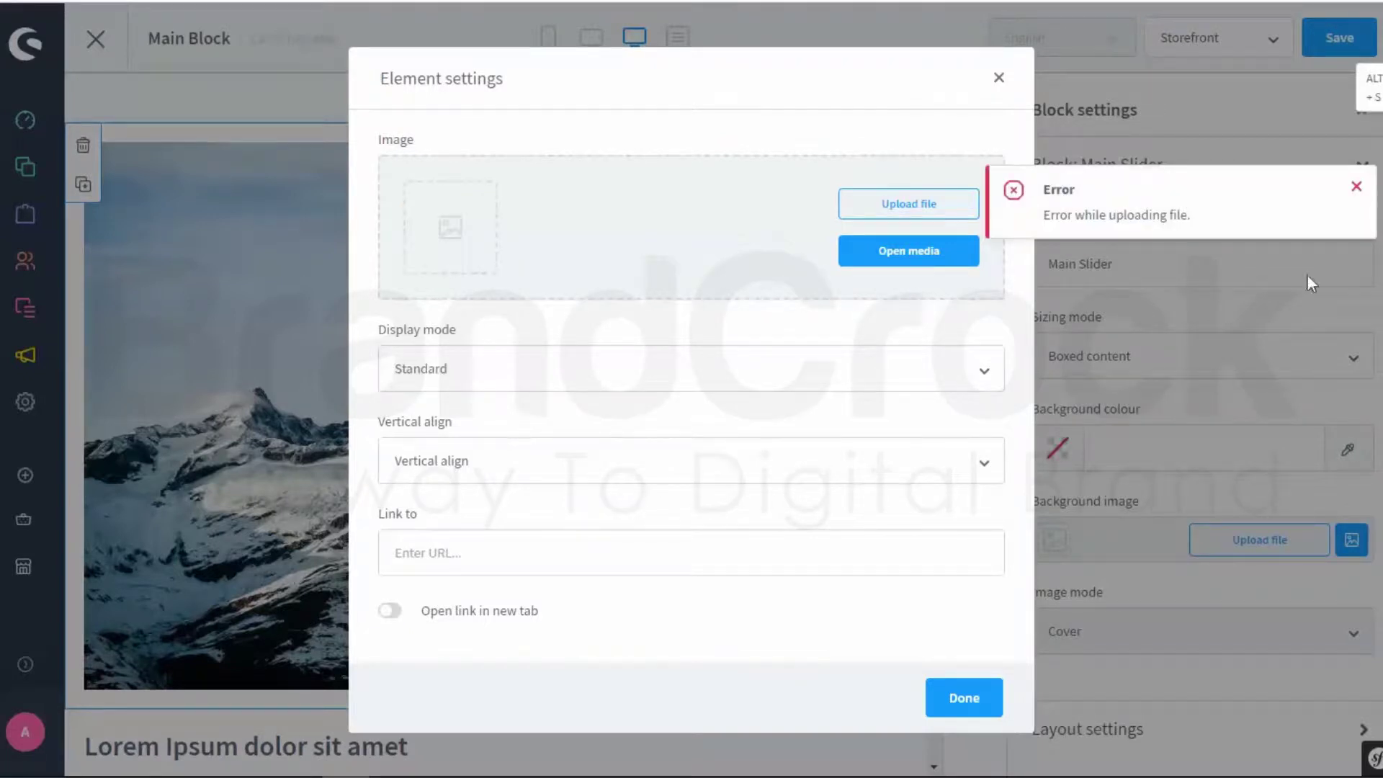
{"action": "left_click", "coordinate": [1357, 187]}
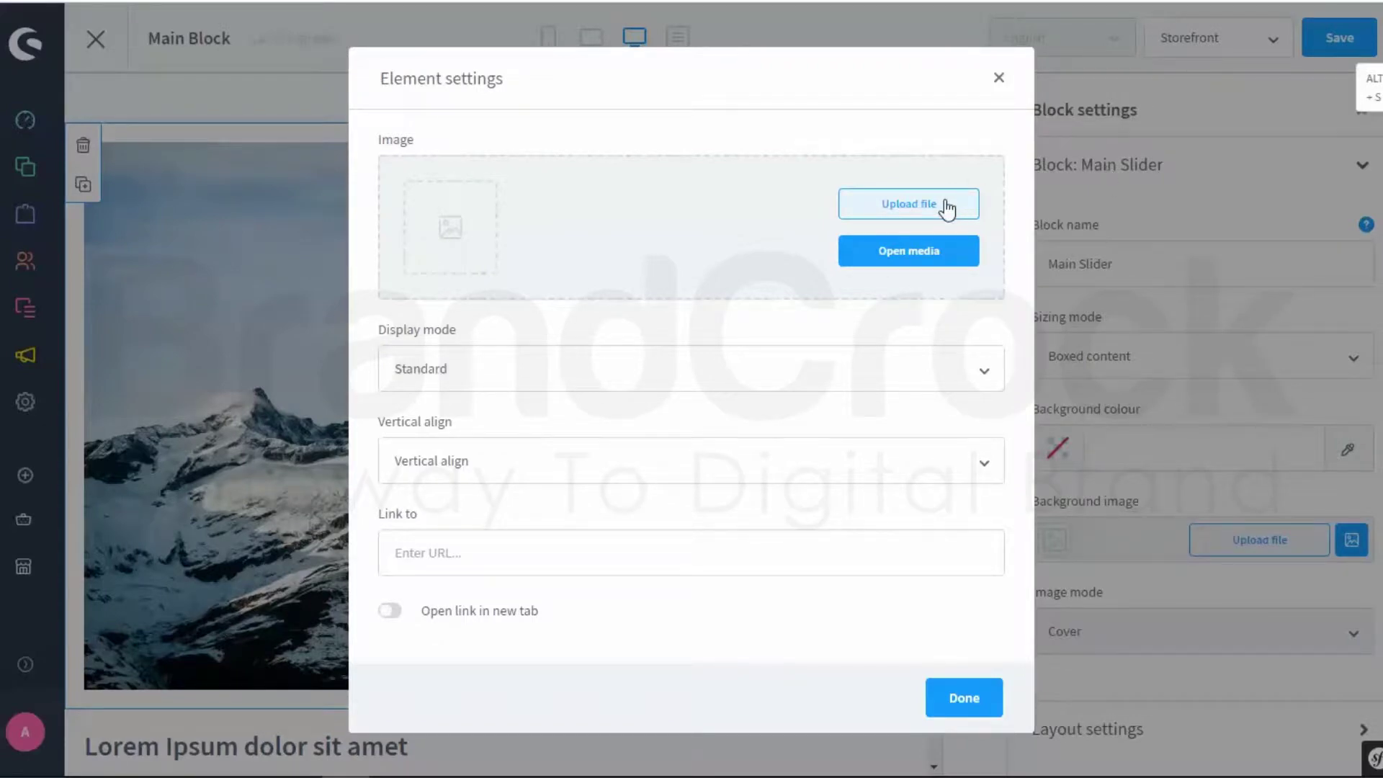
- Set the Main Slider image to BEE-1631-Fashion Sale Banners_01_Preview4.jpg from the media library and apply the element settings
{"action": "left_click", "coordinate": [917, 258]}
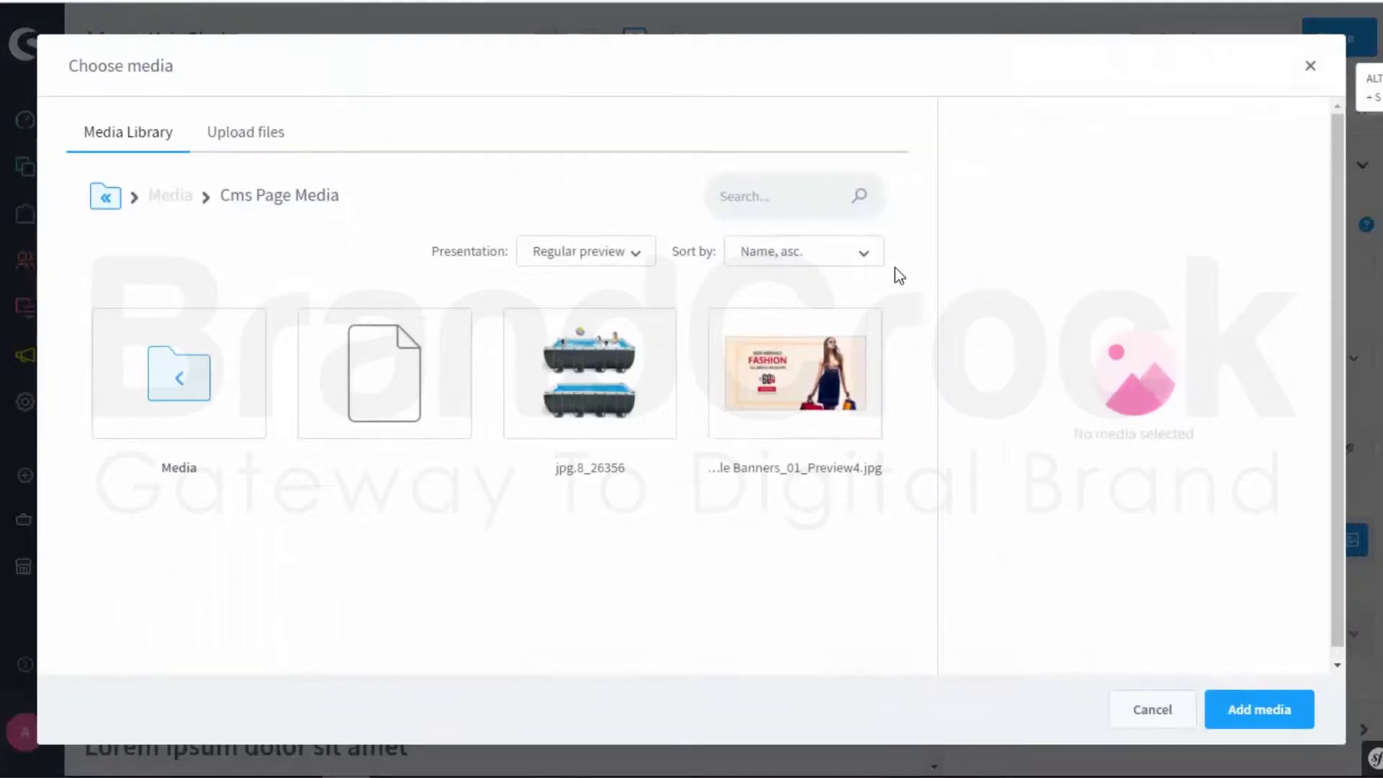
{"action": "left_click", "coordinate": [792, 378]}
{"action": "left_click", "coordinate": [1253, 720]}
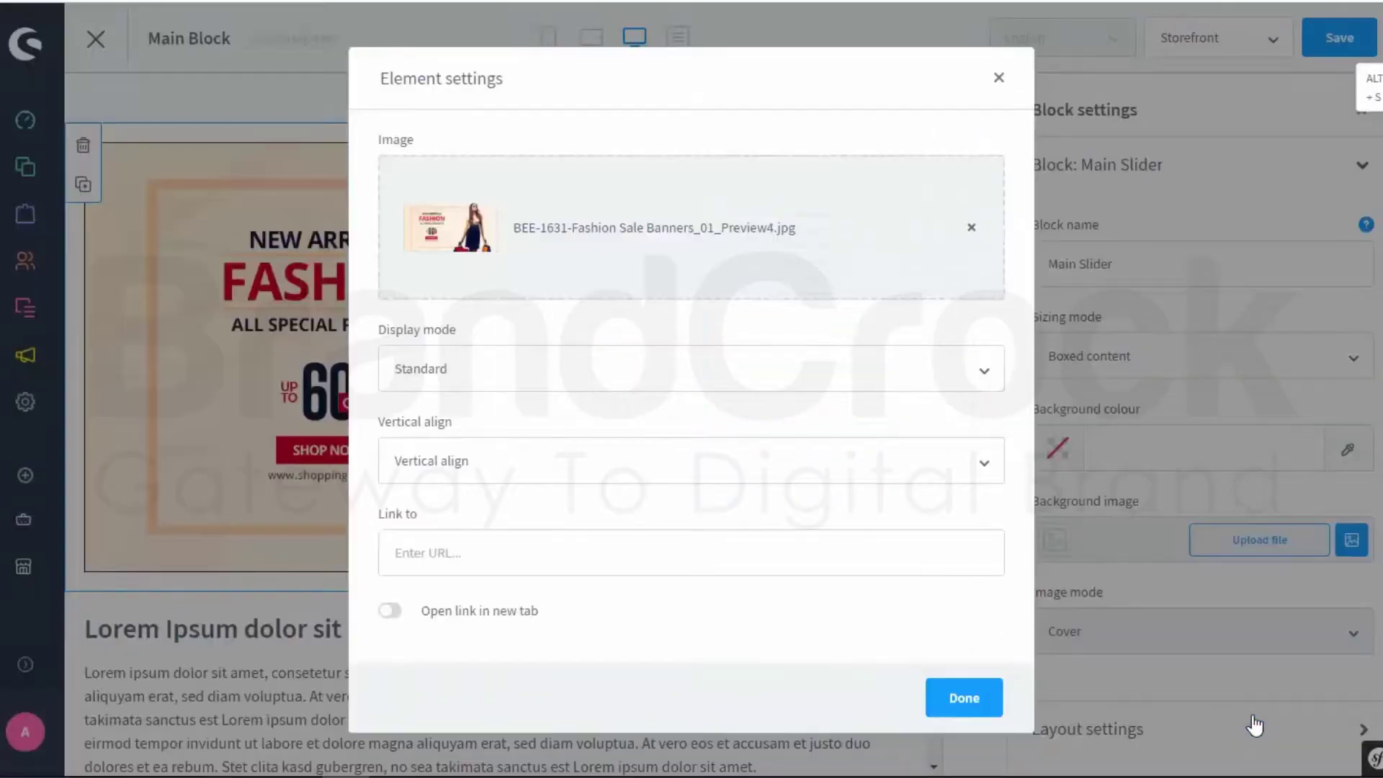
{"action": "left_click", "coordinate": [963, 698]}
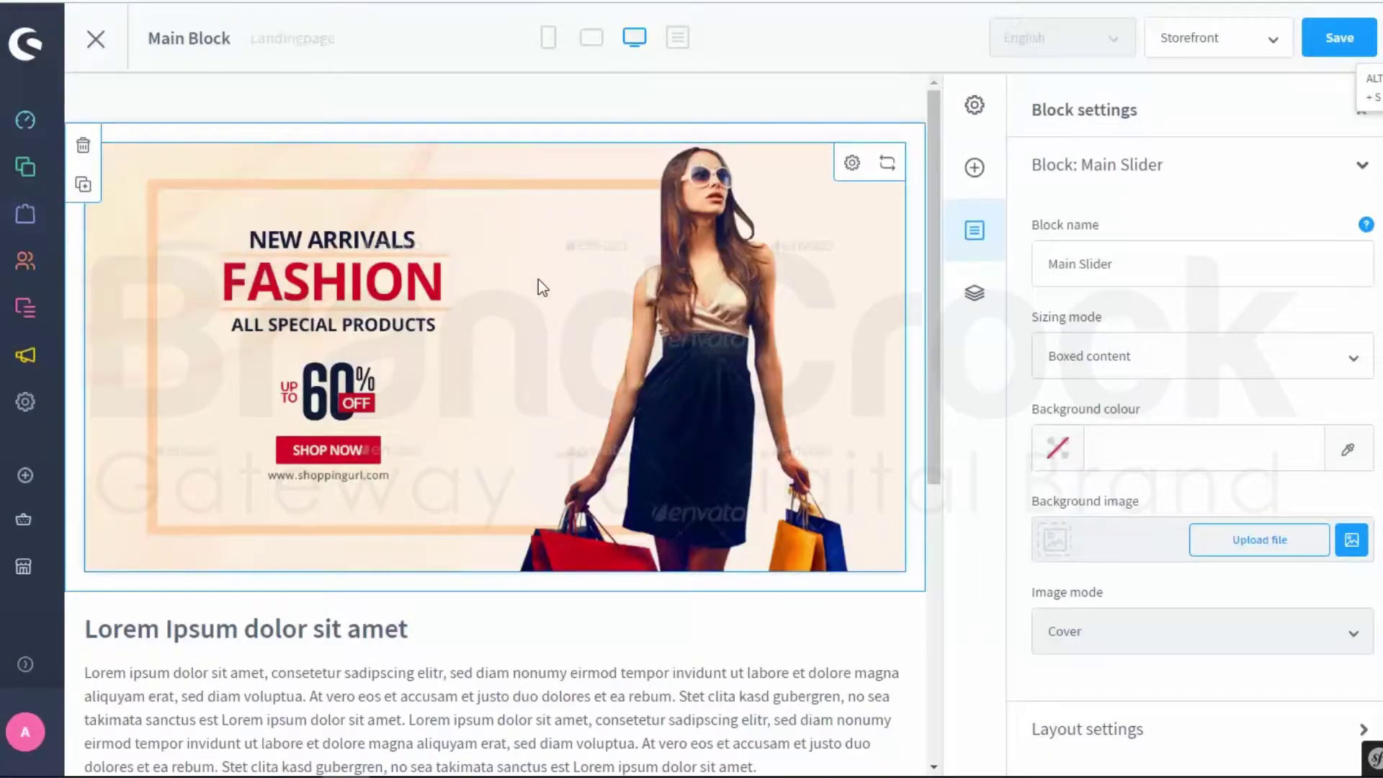
{"action": "scroll", "coordinate": [381, 321], "scroll_direction": "down", "scroll_amount": 4}
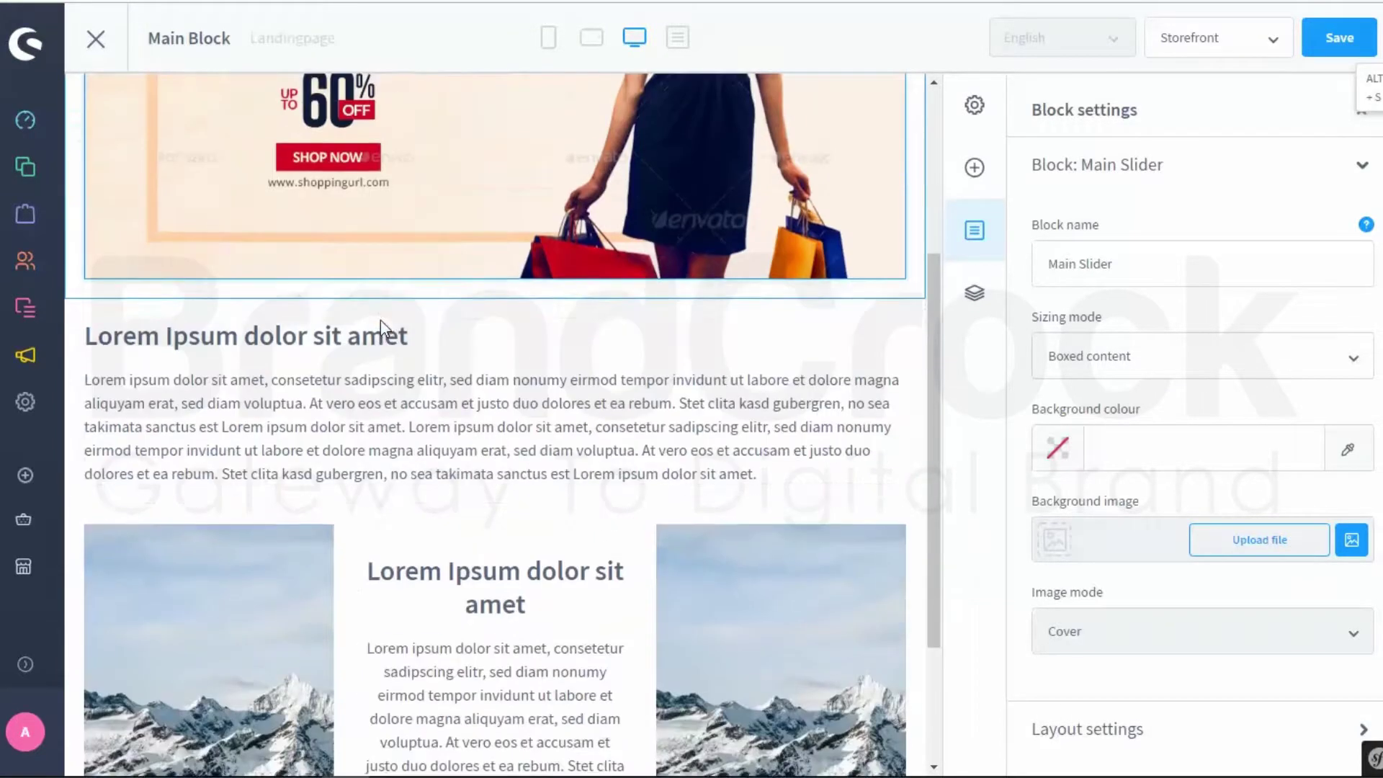
{"action": "scroll", "coordinate": [386, 321], "scroll_direction": "down", "scroll_amount": 3}
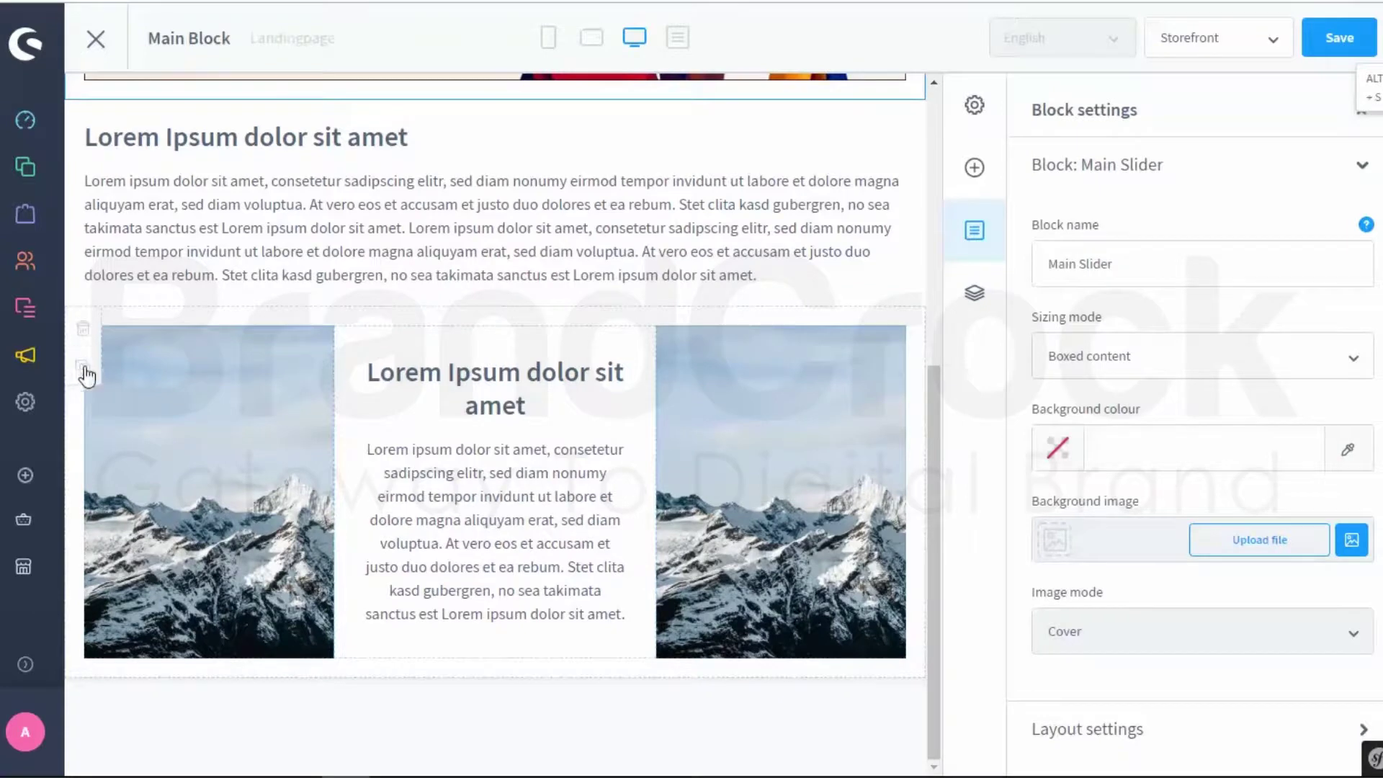
- Try to upload the "images" file from the Desktop folder as the left image of the text-image block, and close the element settings
{"action": "left_click", "coordinate": [195, 404]}
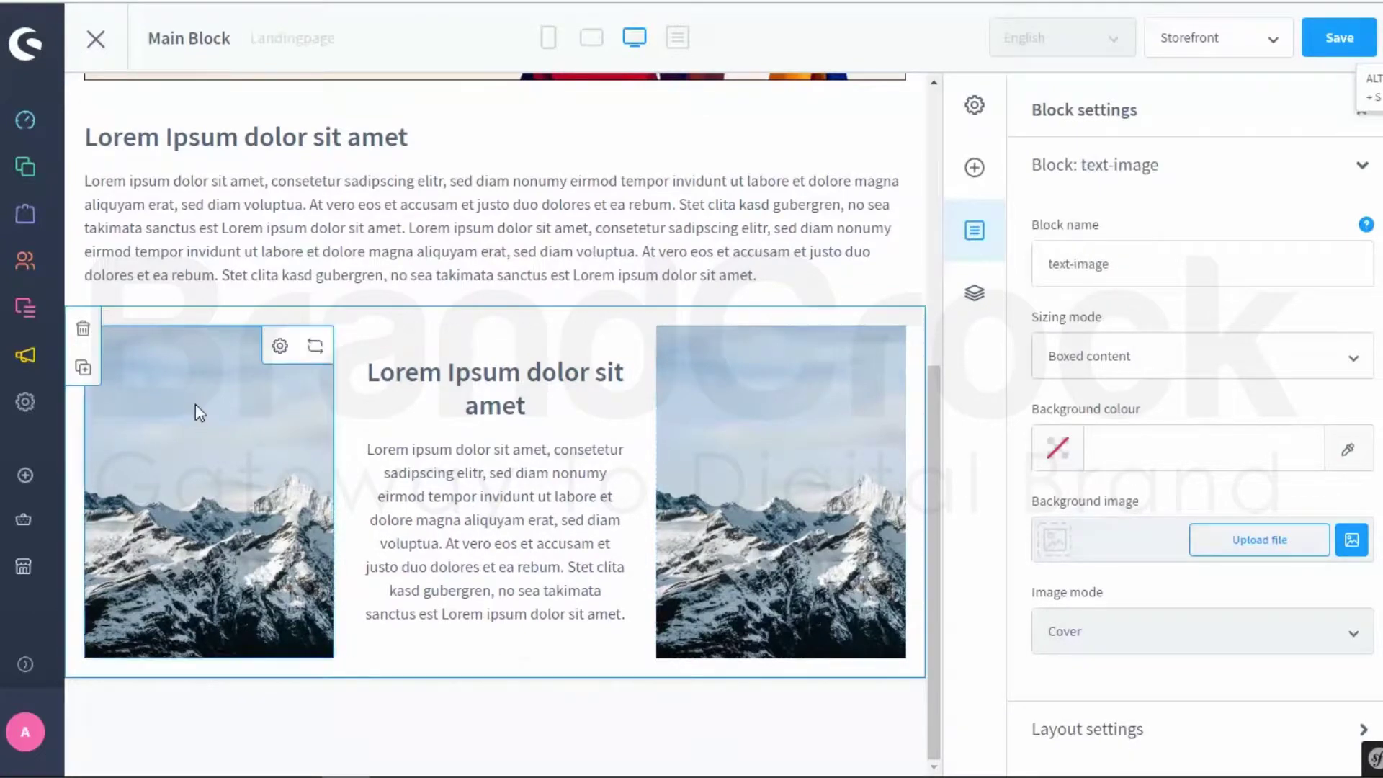
{"action": "left_click", "coordinate": [286, 343]}
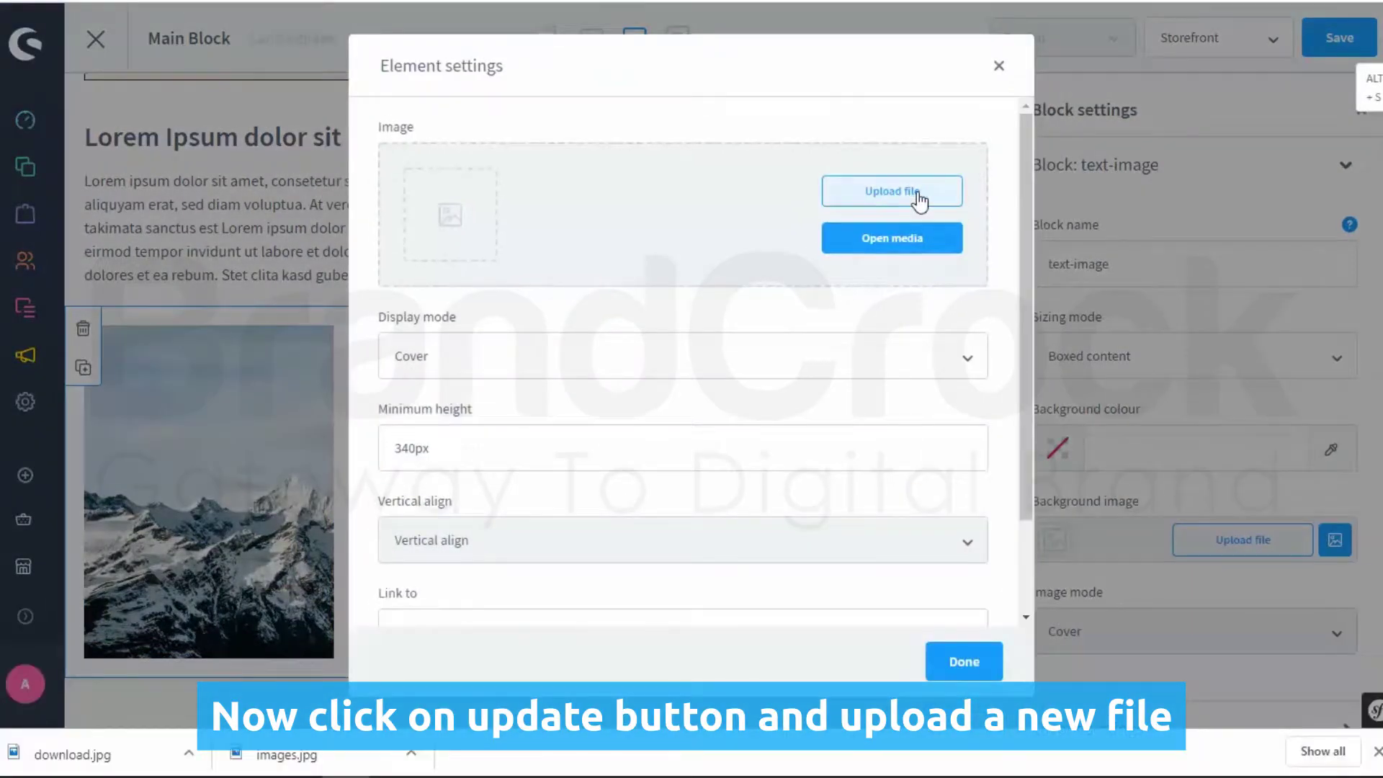
{"action": "left_click", "coordinate": [918, 195]}
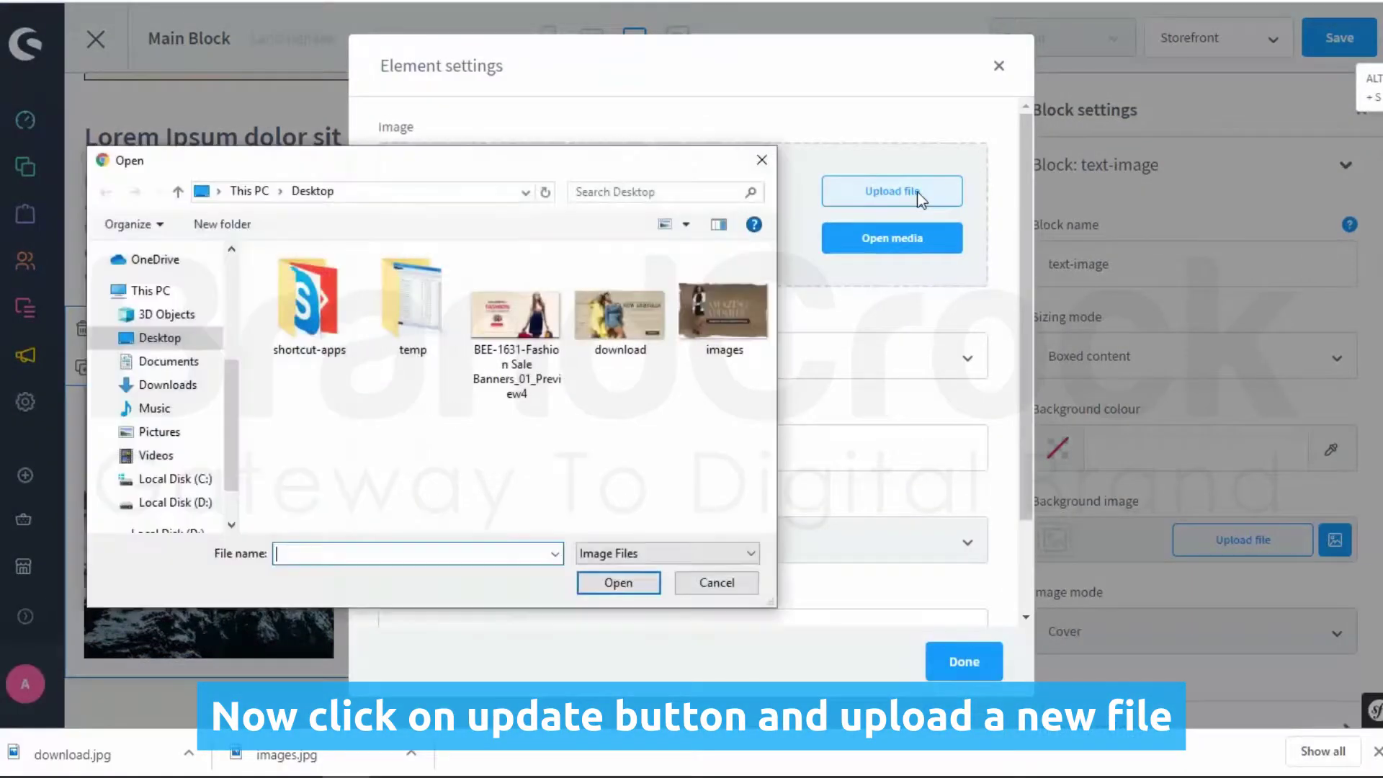
{"action": "left_click", "coordinate": [723, 312]}
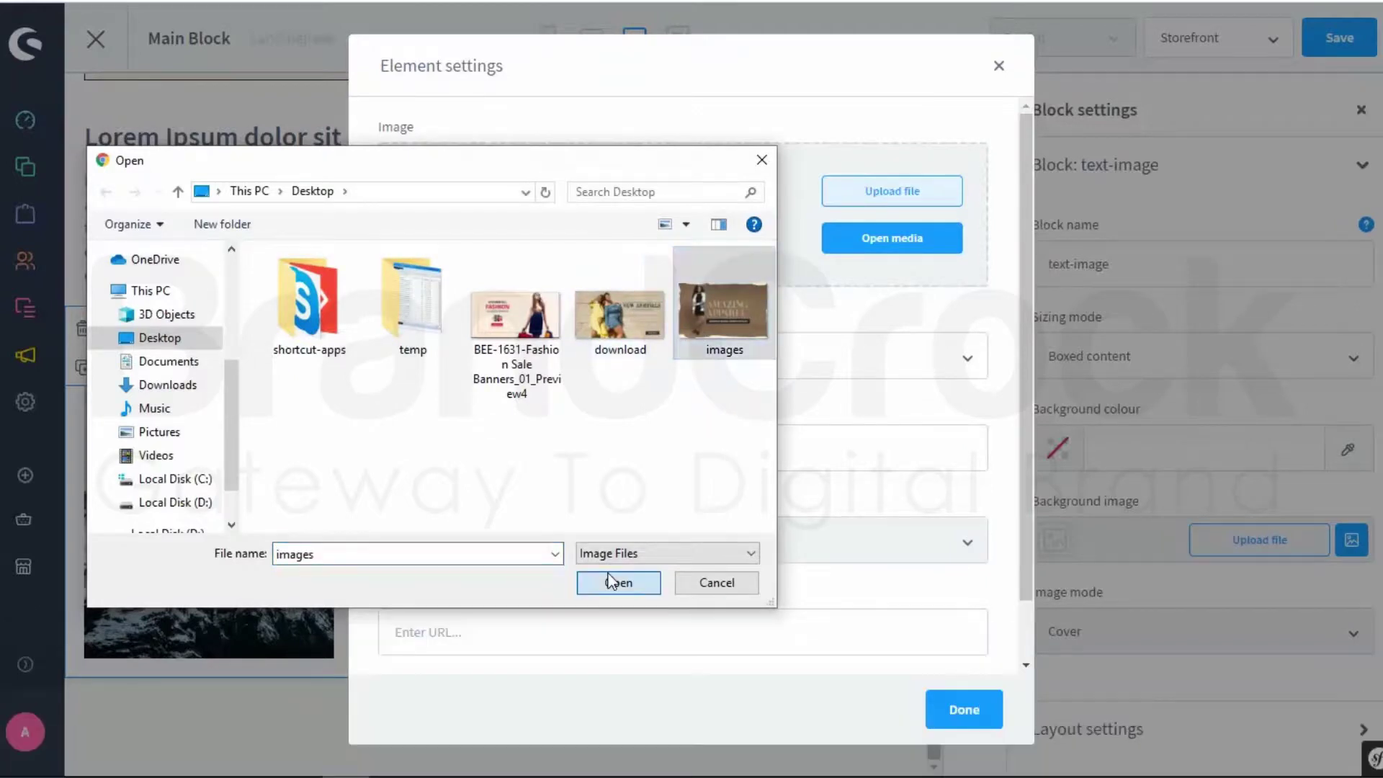
{"action": "left_click", "coordinate": [617, 582]}
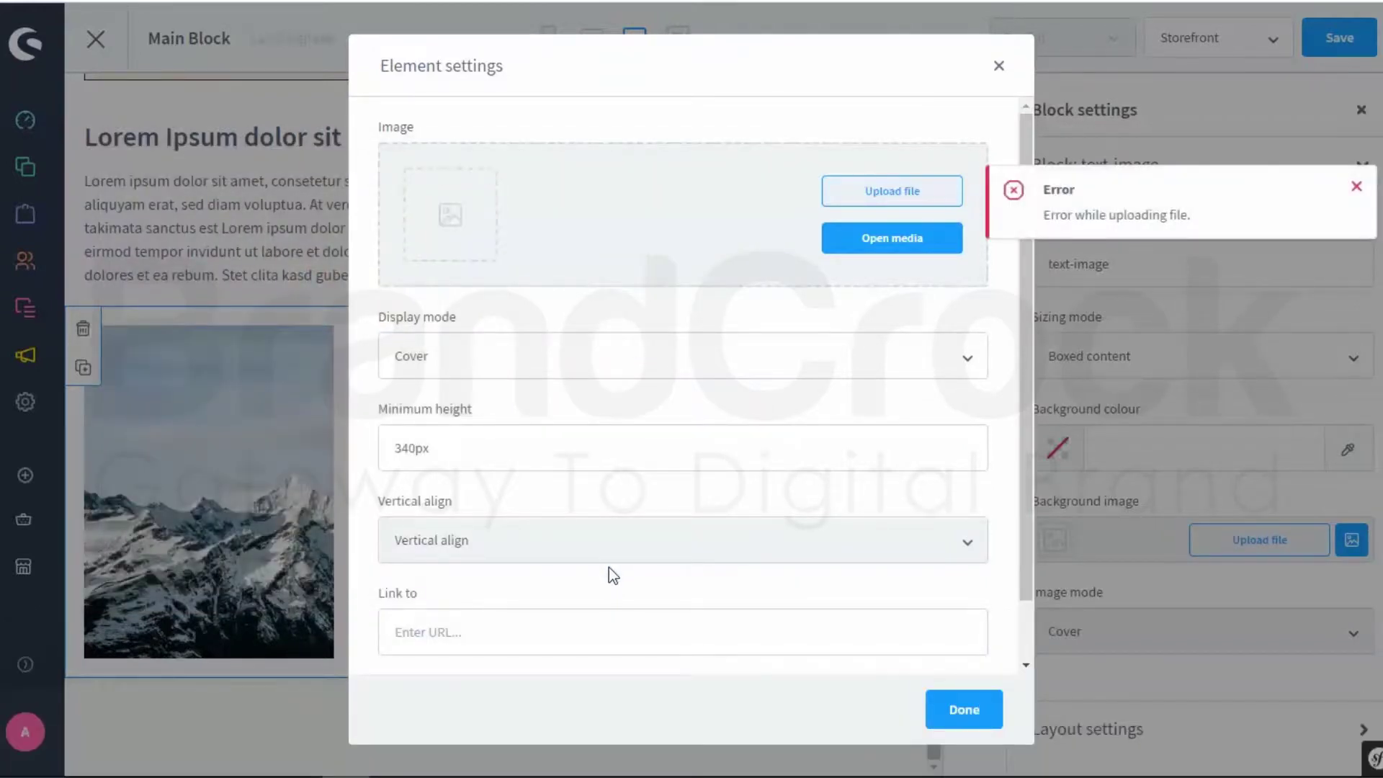
{"action": "left_click", "coordinate": [1353, 185]}
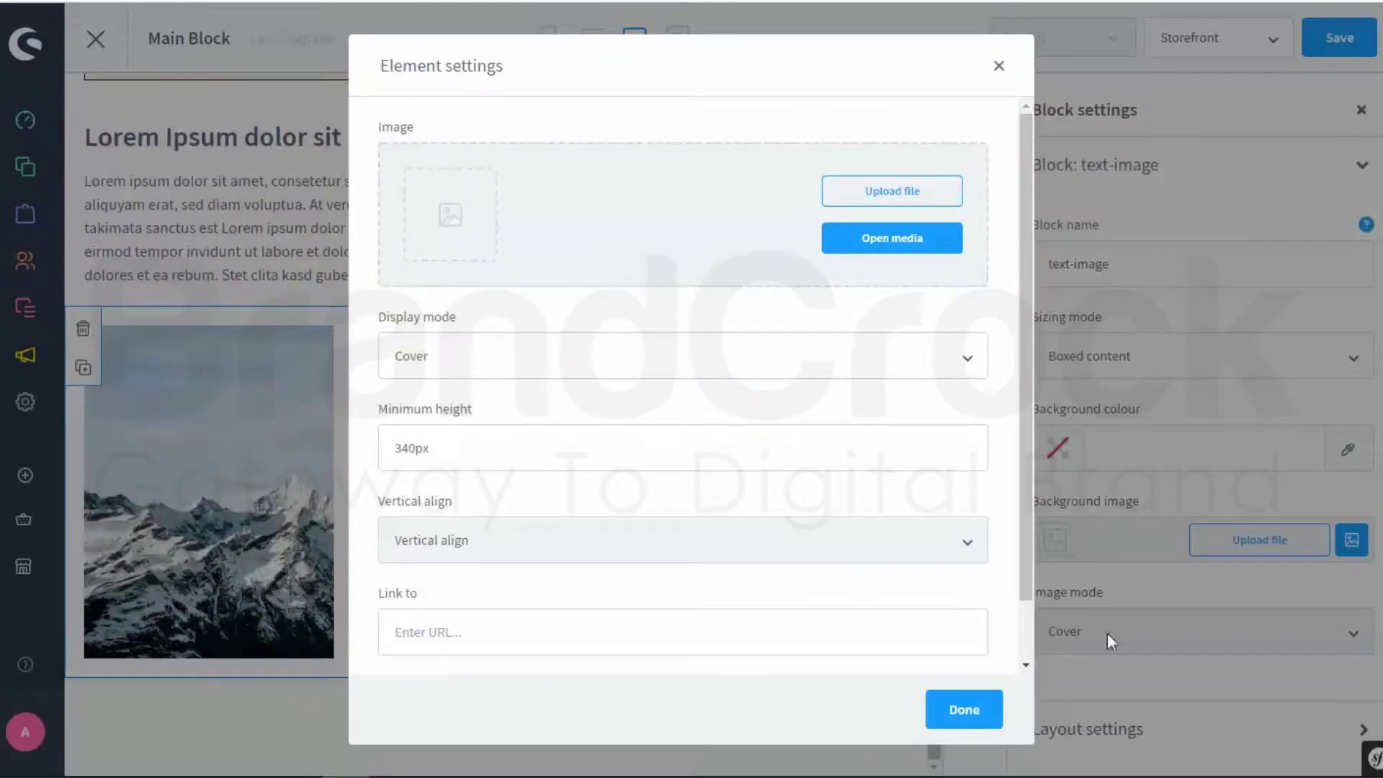
{"action": "left_click", "coordinate": [970, 715]}
- Set the left image of the text-image block to images.jpg from the media library and apply the element settings
{"action": "left_click", "coordinate": [279, 348]}
{"action": "left_click", "coordinate": [930, 238]}
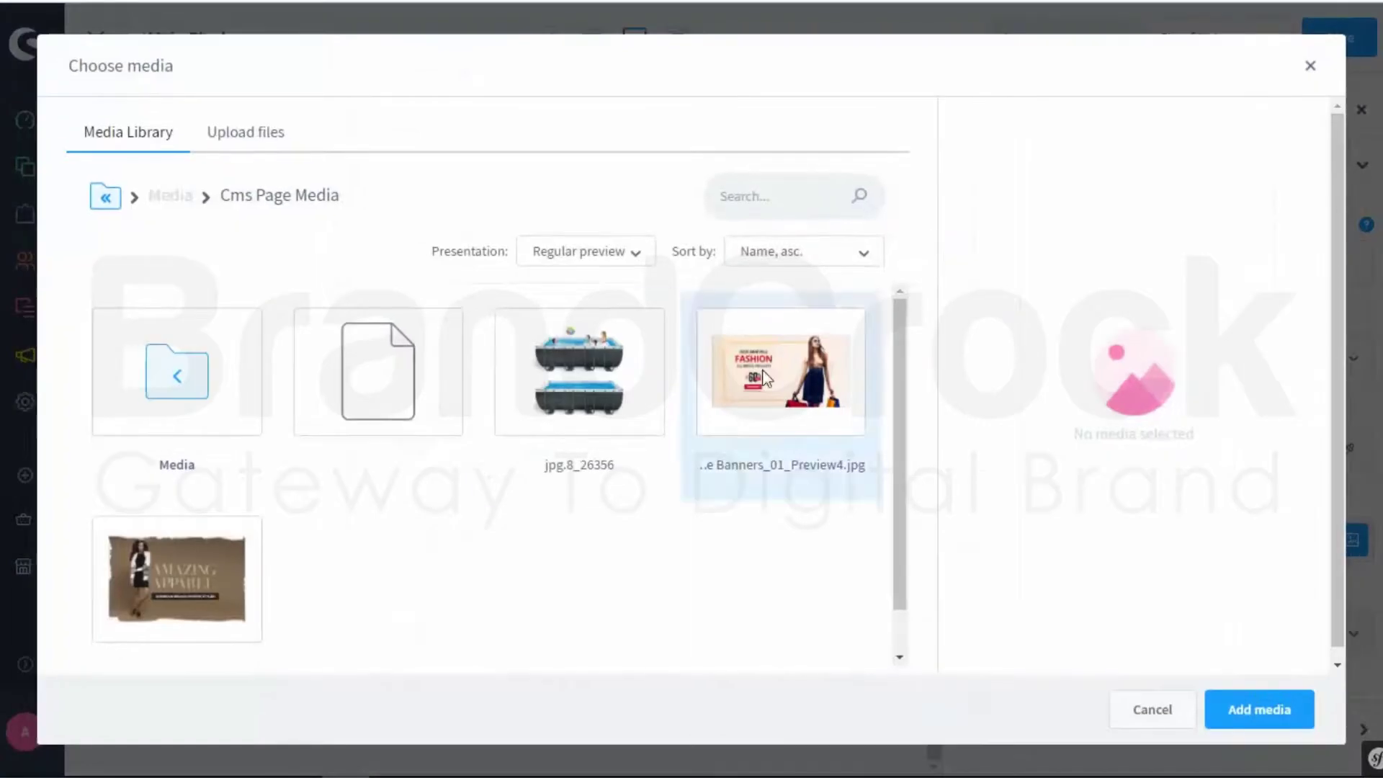
{"action": "left_click", "coordinate": [177, 579]}
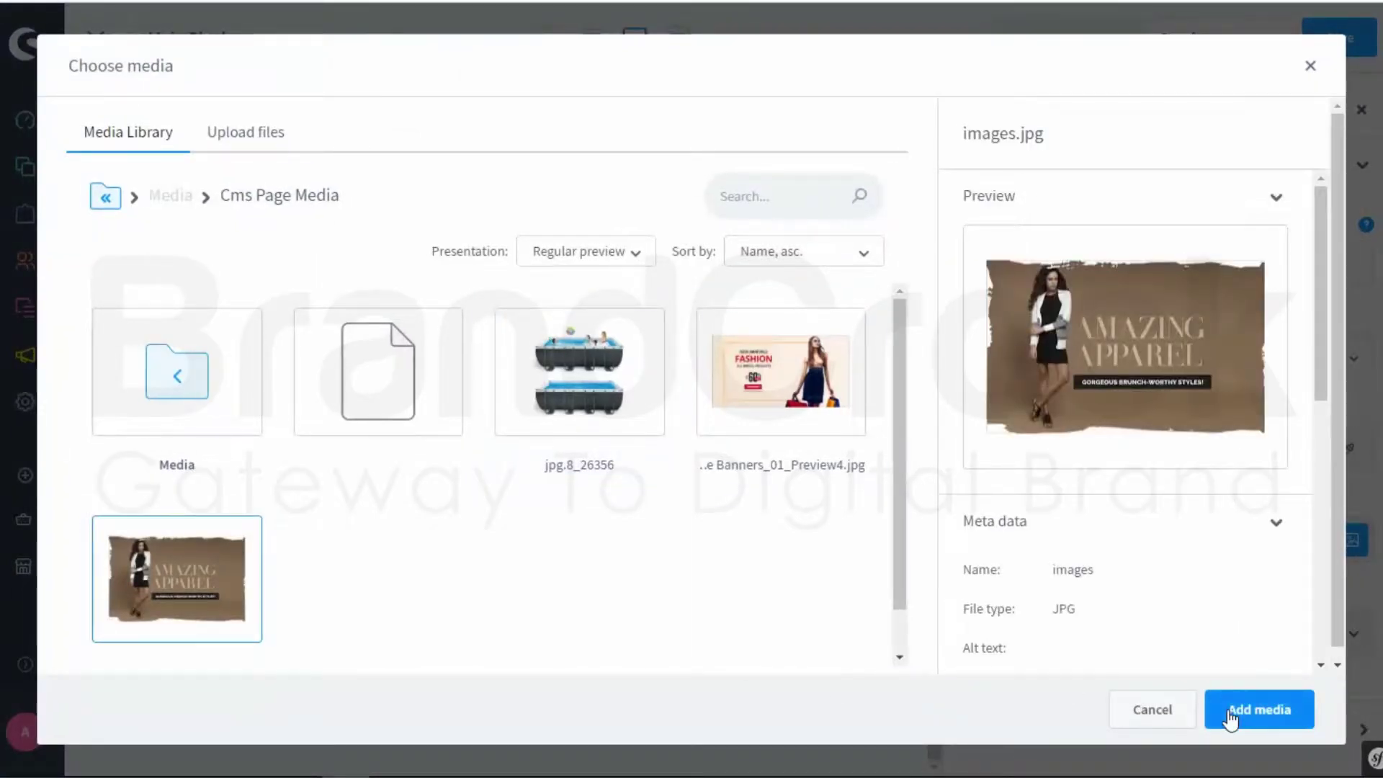
{"action": "left_click", "coordinate": [1224, 711]}
{"action": "left_click", "coordinate": [987, 719]}
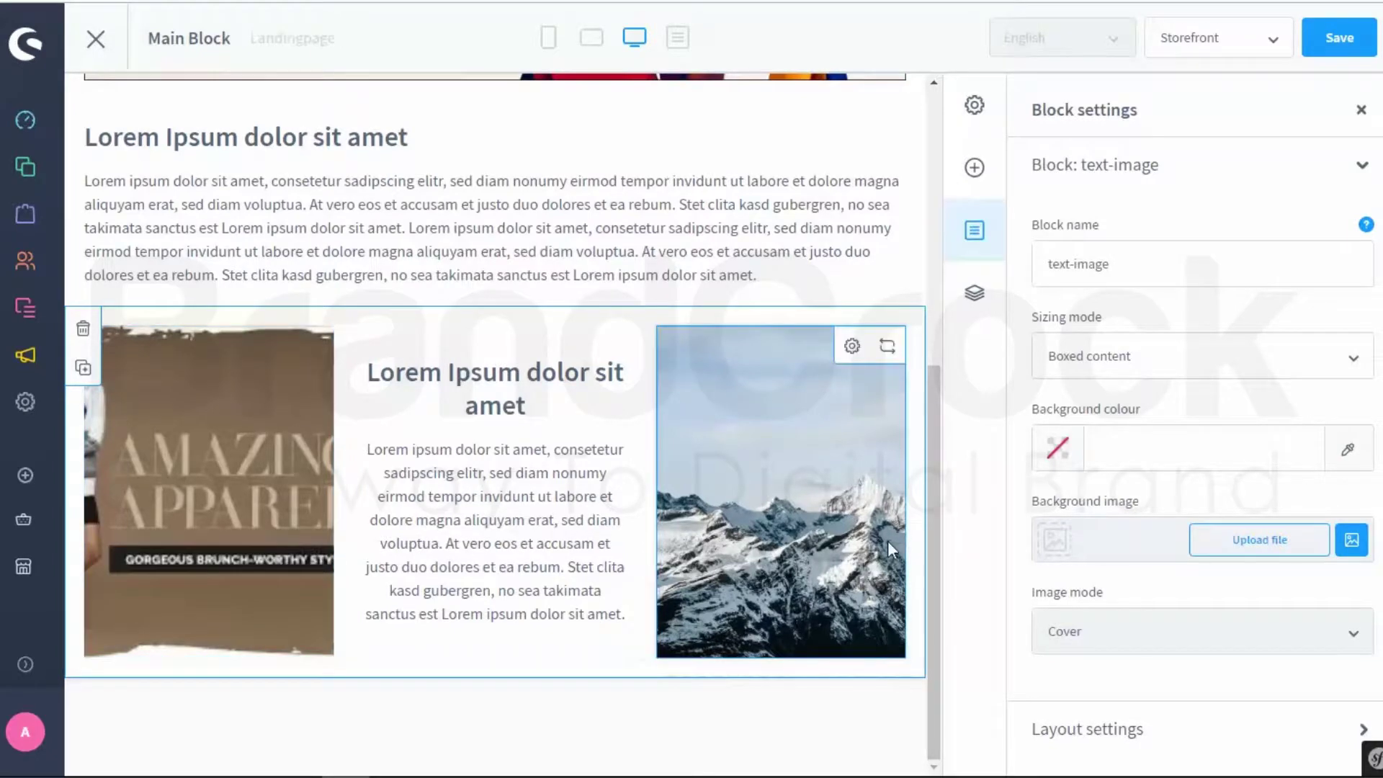
- Try to upload the "download" file from the Desktop folder as the right image of the text-image block
{"action": "left_click", "coordinate": [852, 347]}
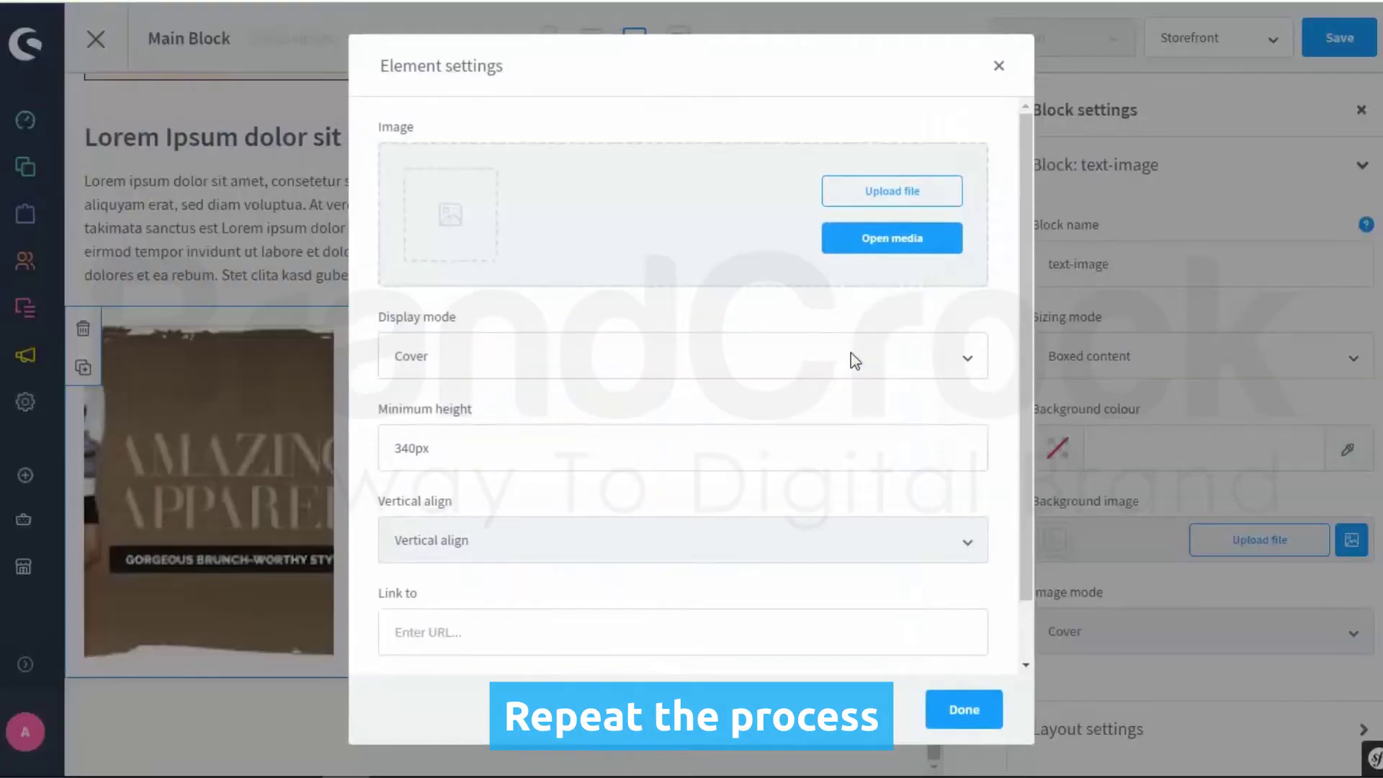
{"action": "left_click", "coordinate": [893, 202]}
{"action": "left_click", "coordinate": [657, 346]}
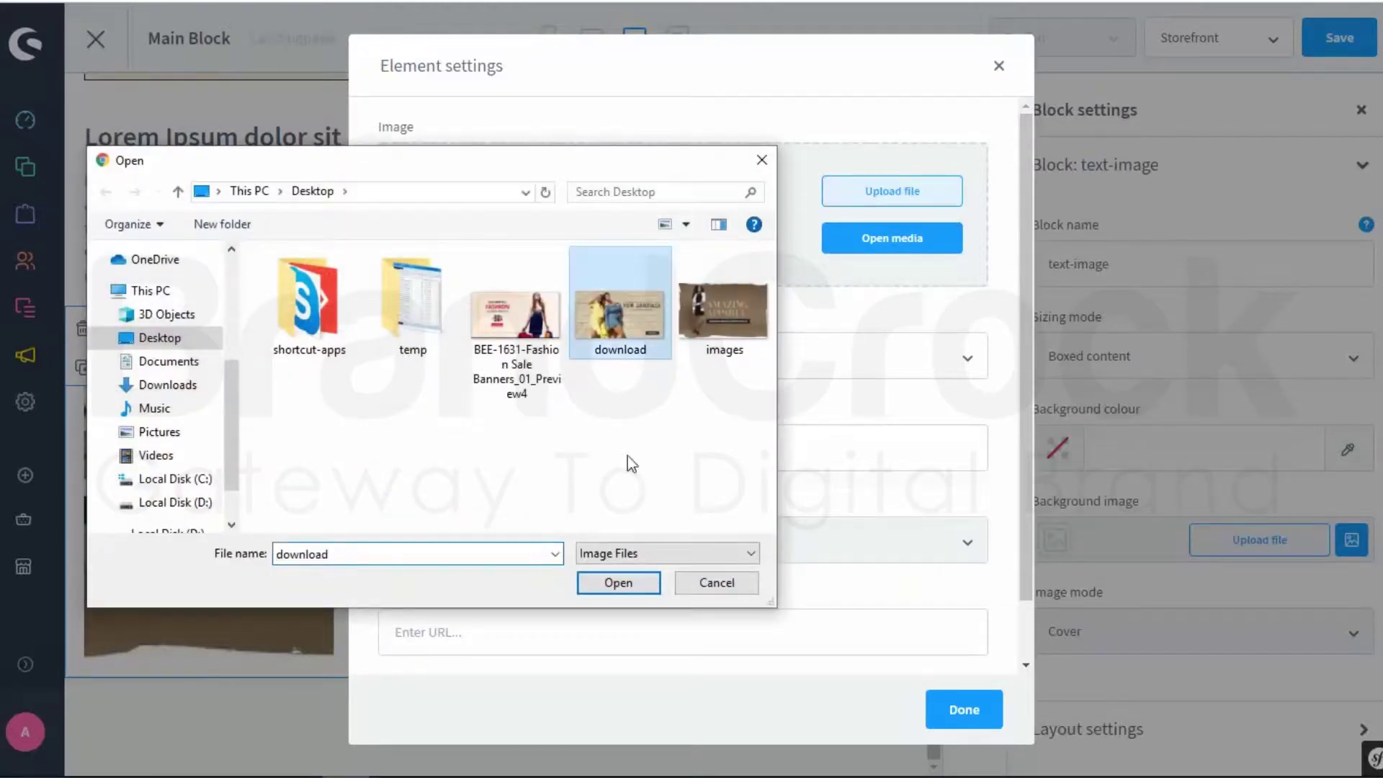
{"action": "left_click", "coordinate": [617, 583]}
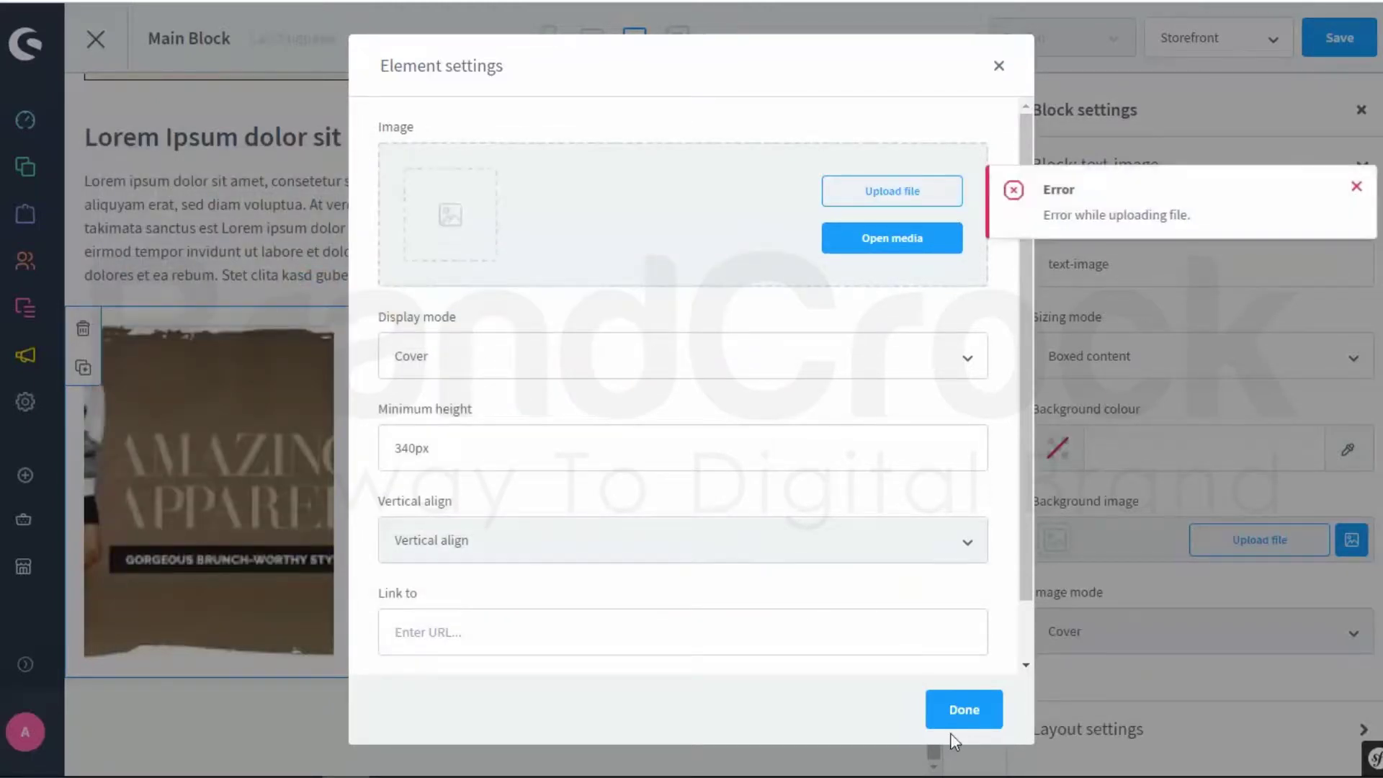
{"action": "left_click", "coordinate": [1357, 189]}
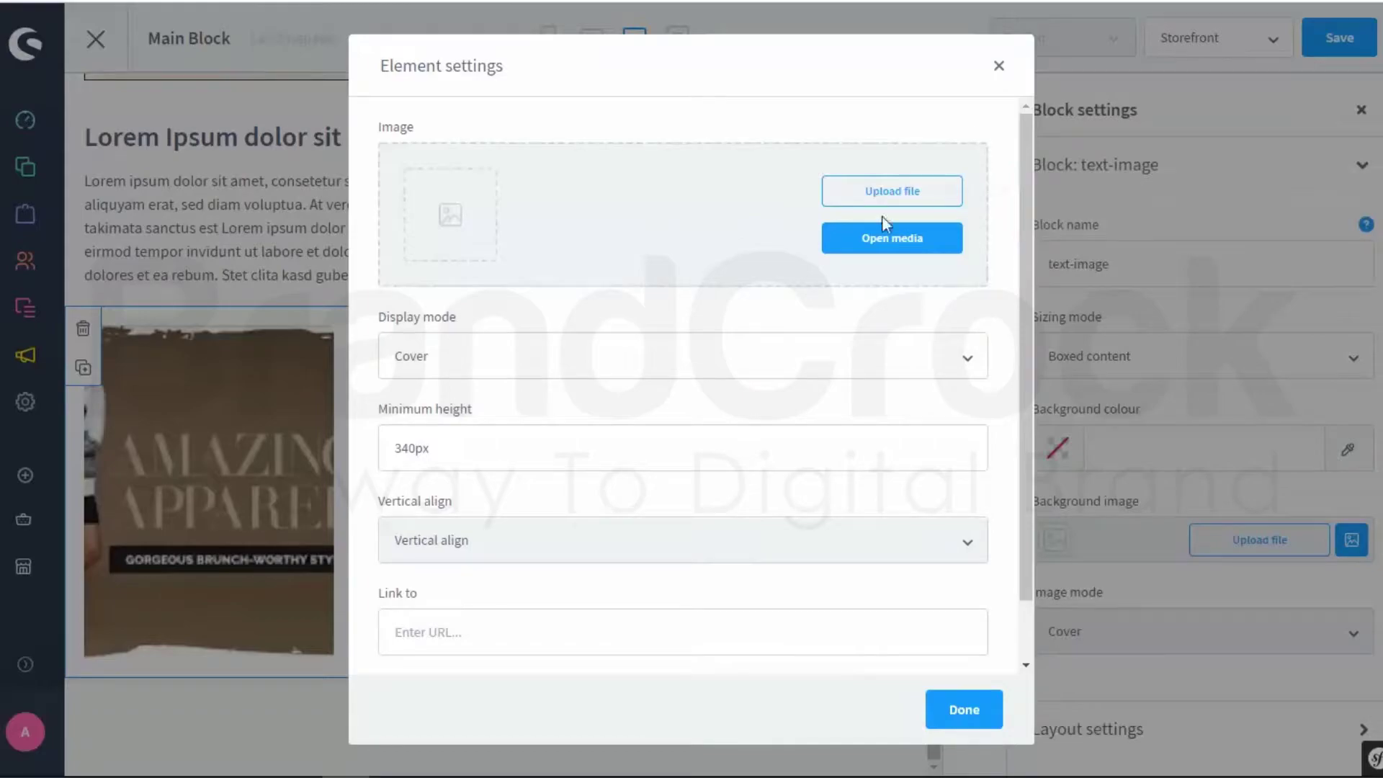
- Set the right image of the text-image block to download.jpg from the media library and save the layout
{"action": "left_click", "coordinate": [880, 239]}
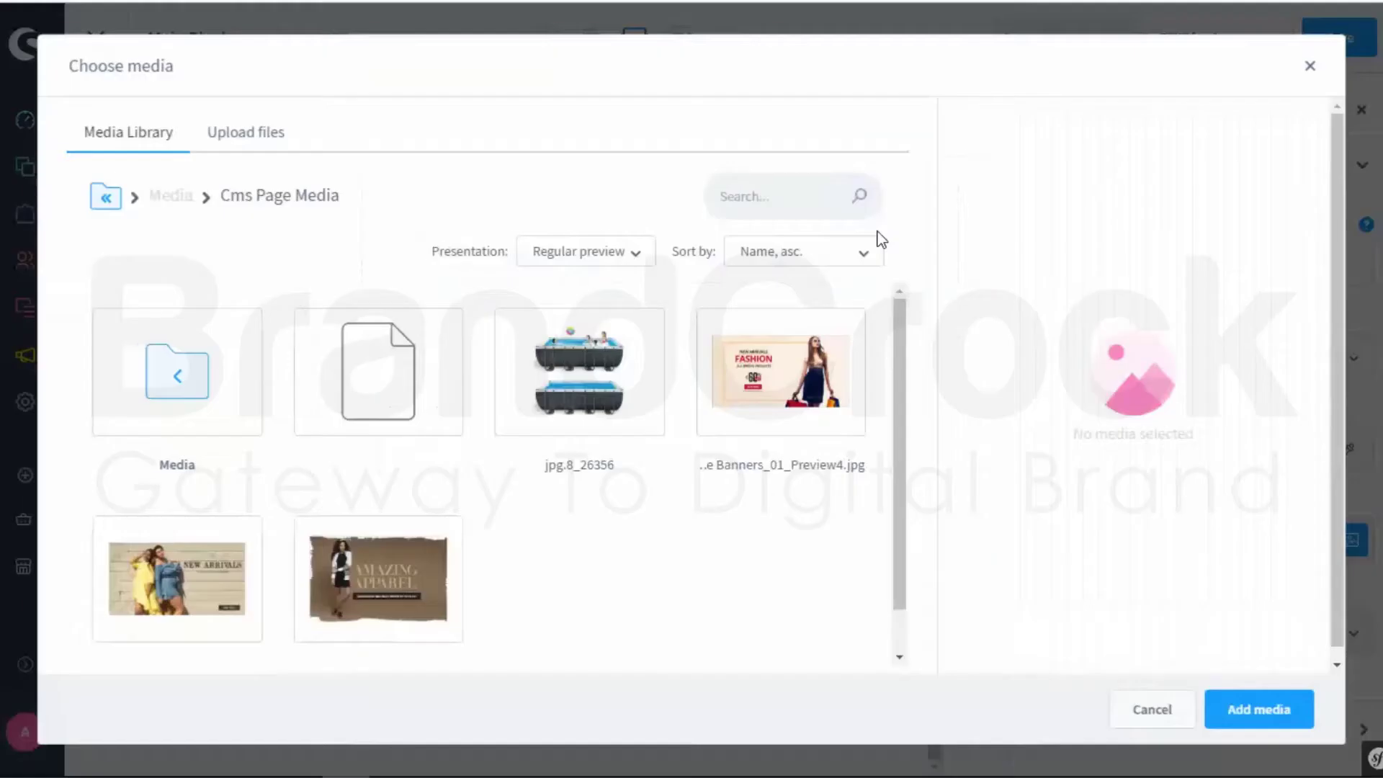
{"action": "left_click", "coordinate": [186, 603]}
{"action": "left_click", "coordinate": [1246, 711]}
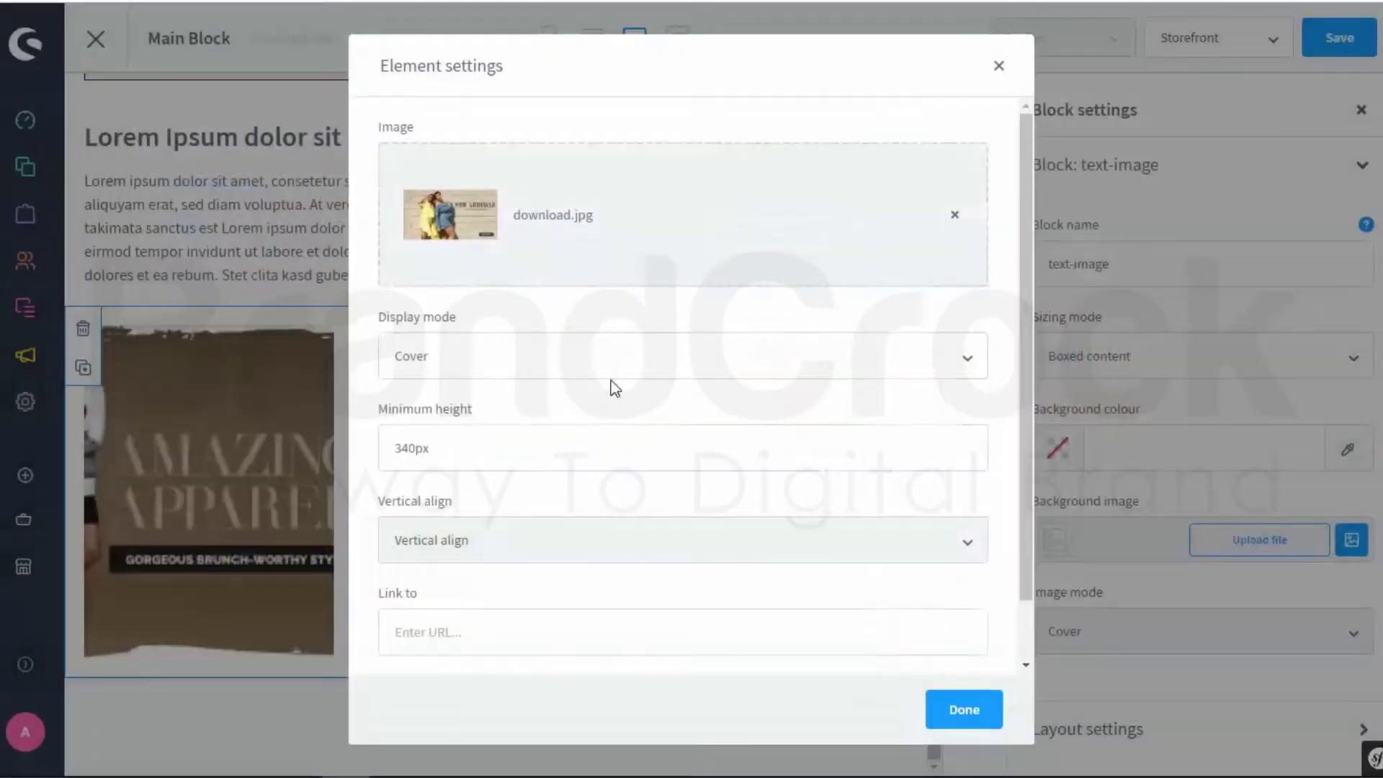
{"action": "left_click", "coordinate": [954, 712]}
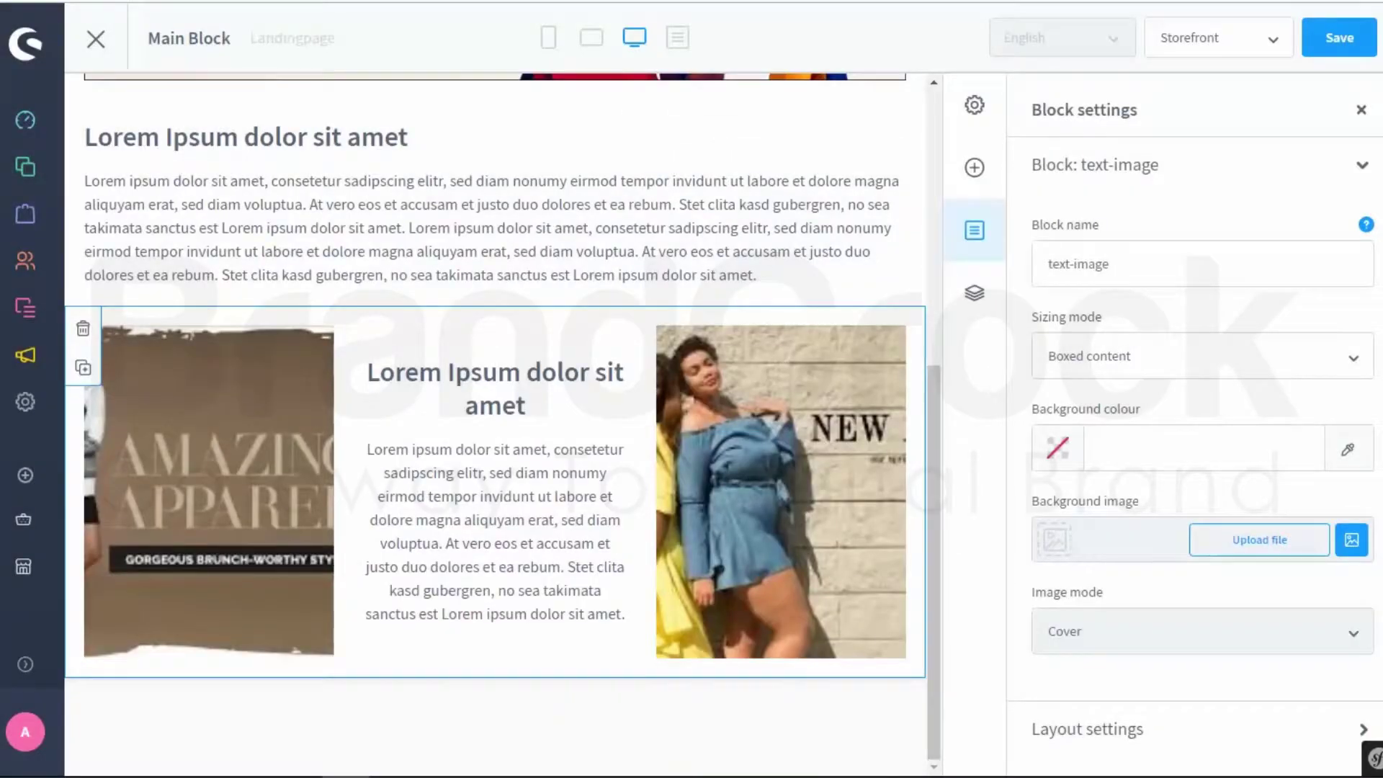
{"action": "left_click", "coordinate": [1338, 37]}
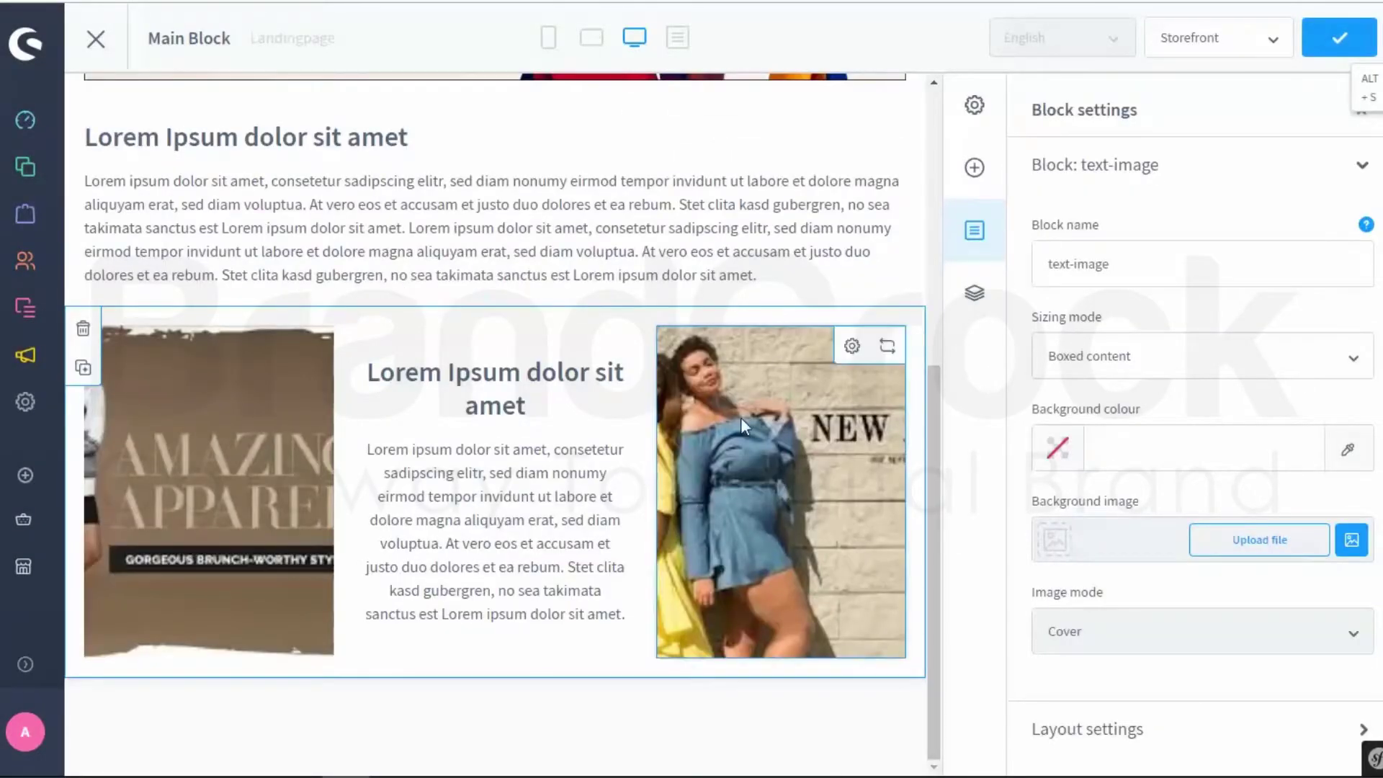
- Review the Main Block layout from the banner to the text-image block, with the block settings collapsed
{"action": "scroll", "coordinate": [657, 311], "scroll_direction": "up", "scroll_amount": 1}
{"action": "scroll", "coordinate": [657, 311], "scroll_direction": "up", "scroll_amount": 4}
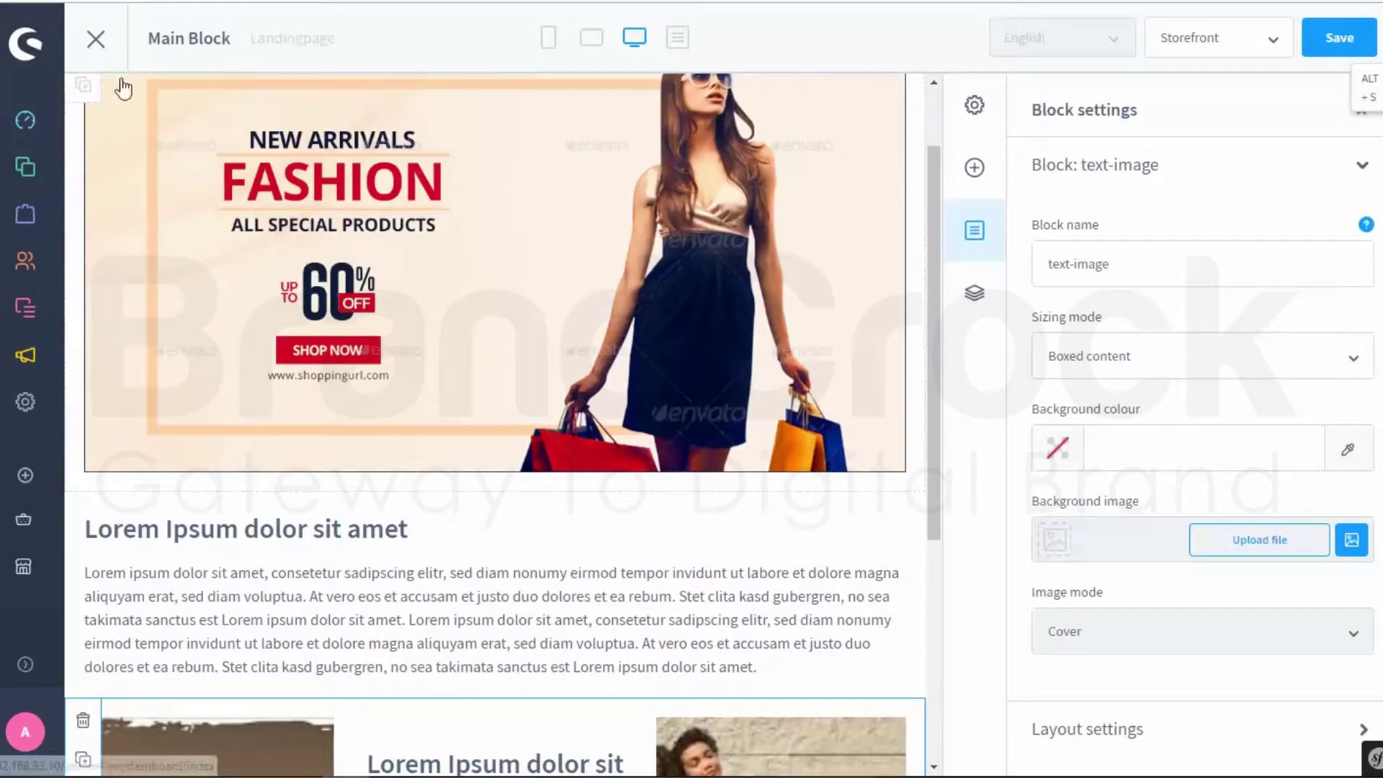
{"action": "scroll", "coordinate": [693, 283], "scroll_direction": "down", "scroll_amount": 4}
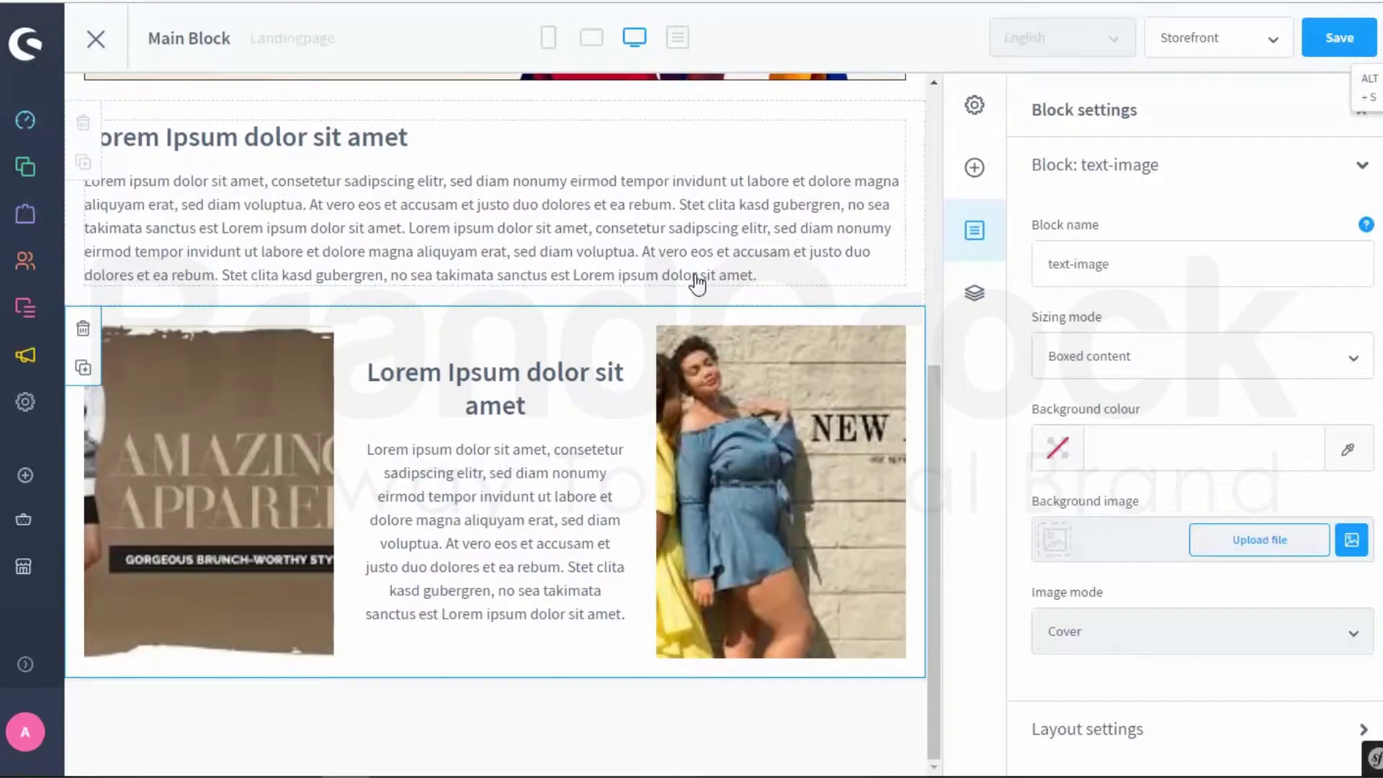
{"action": "scroll", "coordinate": [696, 283], "scroll_direction": "up", "scroll_amount": 5}
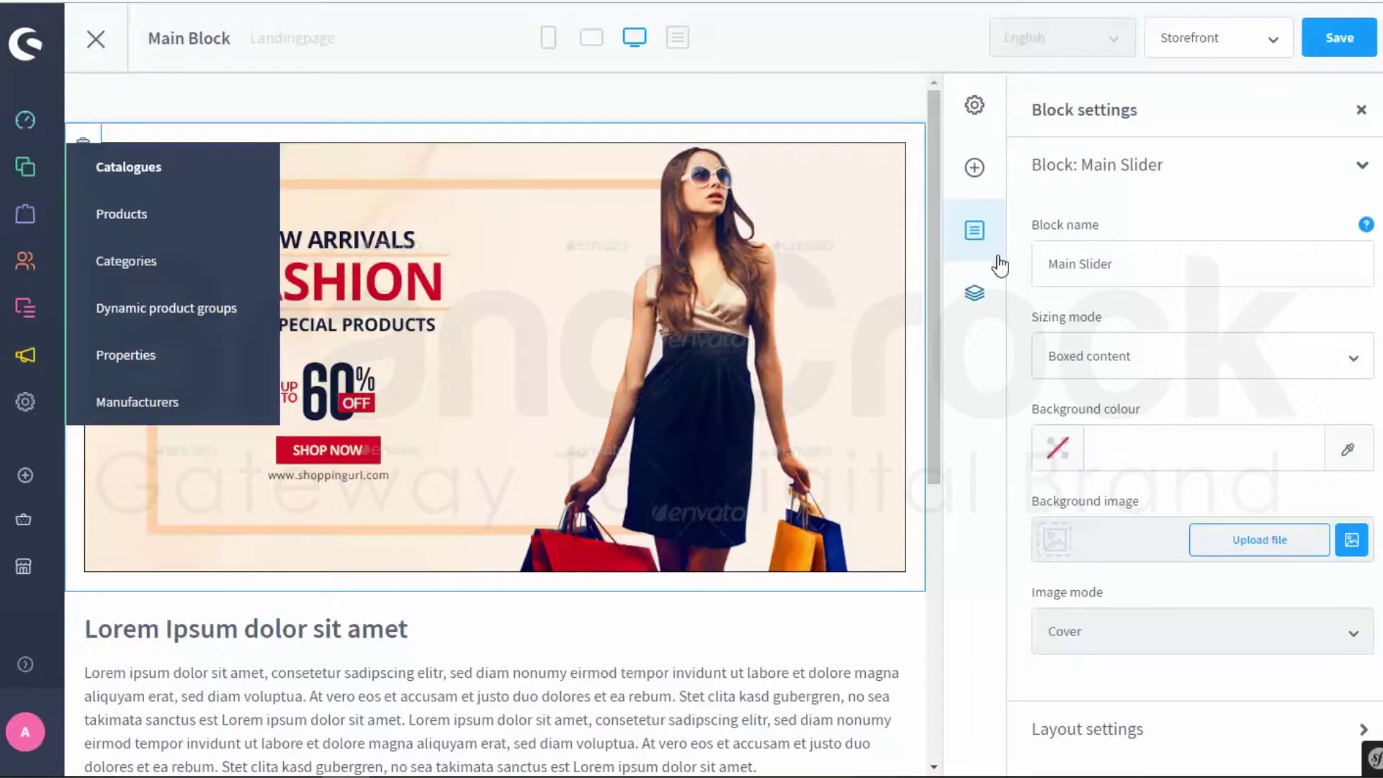
{"action": "left_click", "coordinate": [976, 232]}
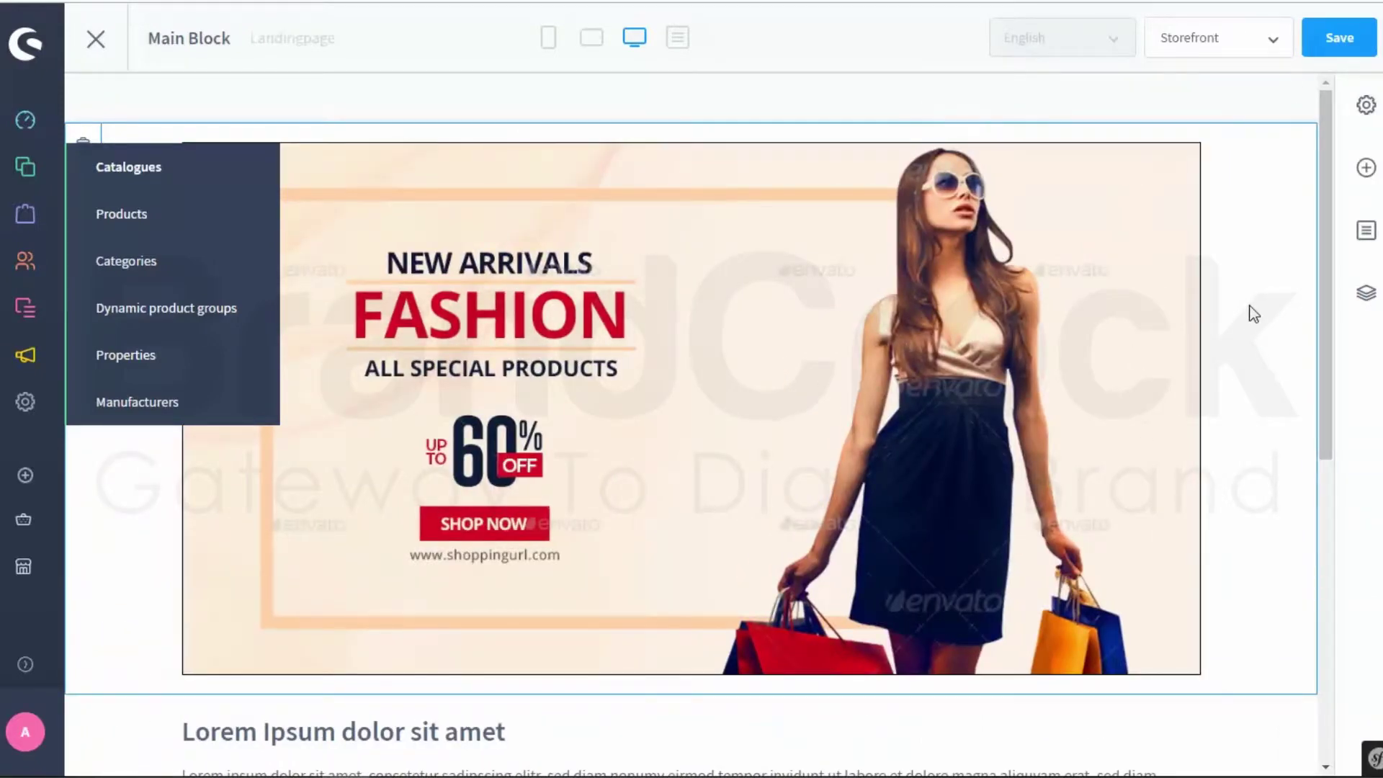
{"action": "scroll", "coordinate": [1253, 331], "scroll_direction": "down", "scroll_amount": 8}
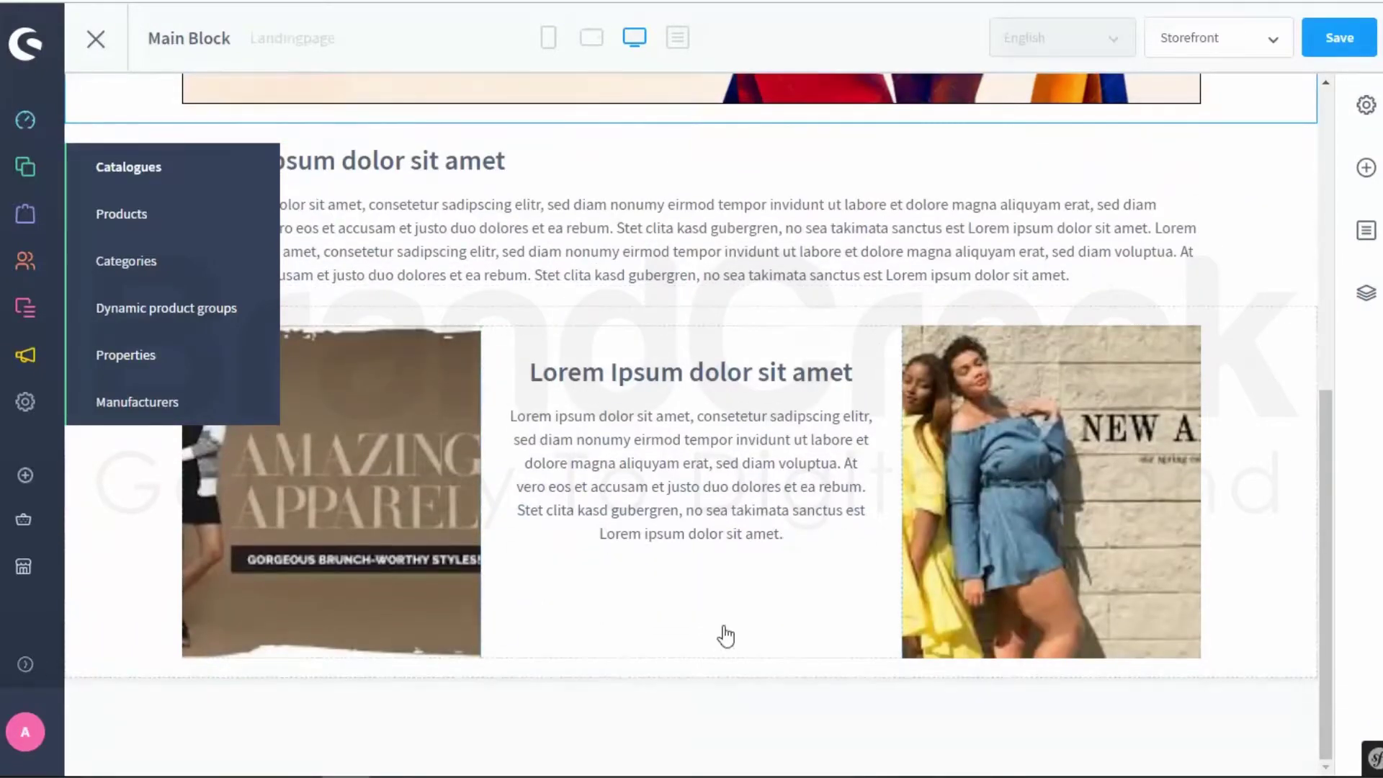
{"action": "scroll", "coordinate": [698, 588], "scroll_direction": "up", "scroll_amount": 8}
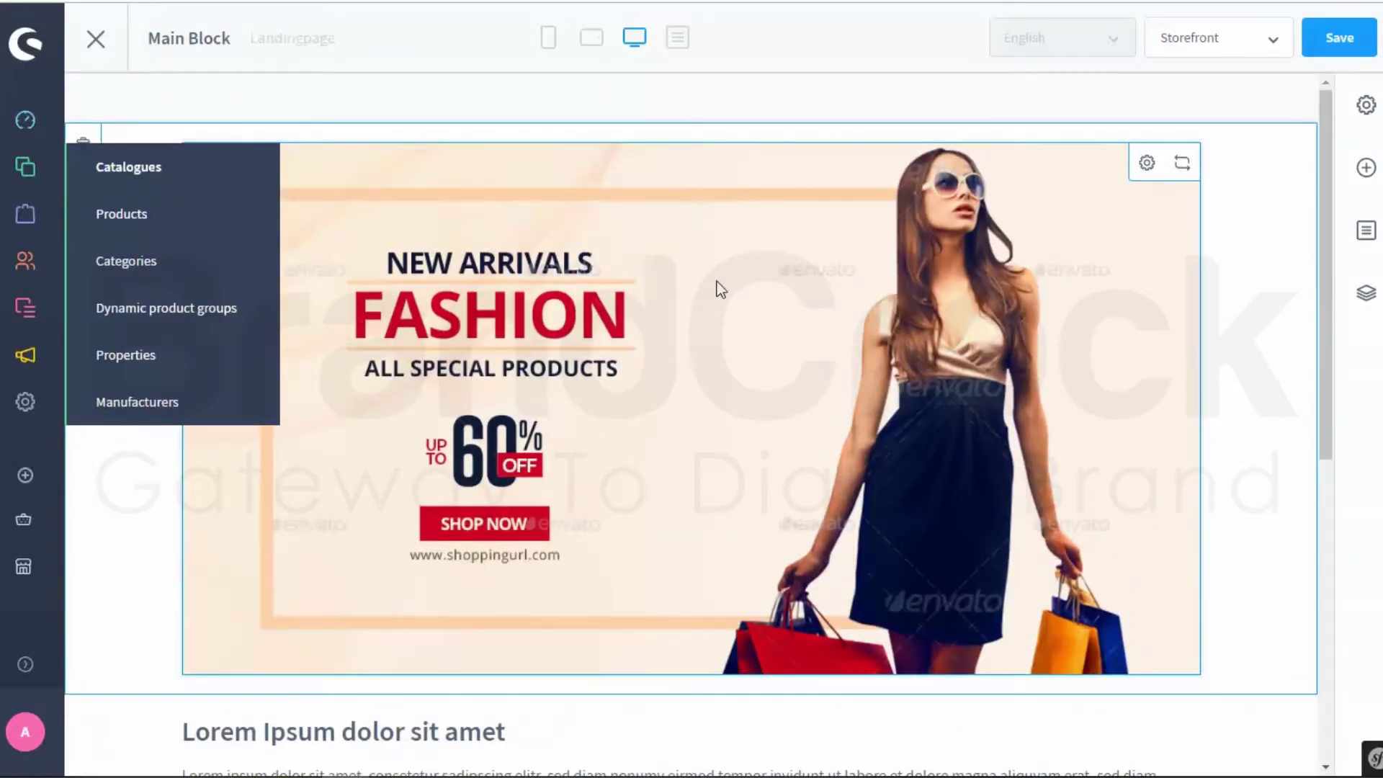
{"action": "left_click", "coordinate": [176, 101]}
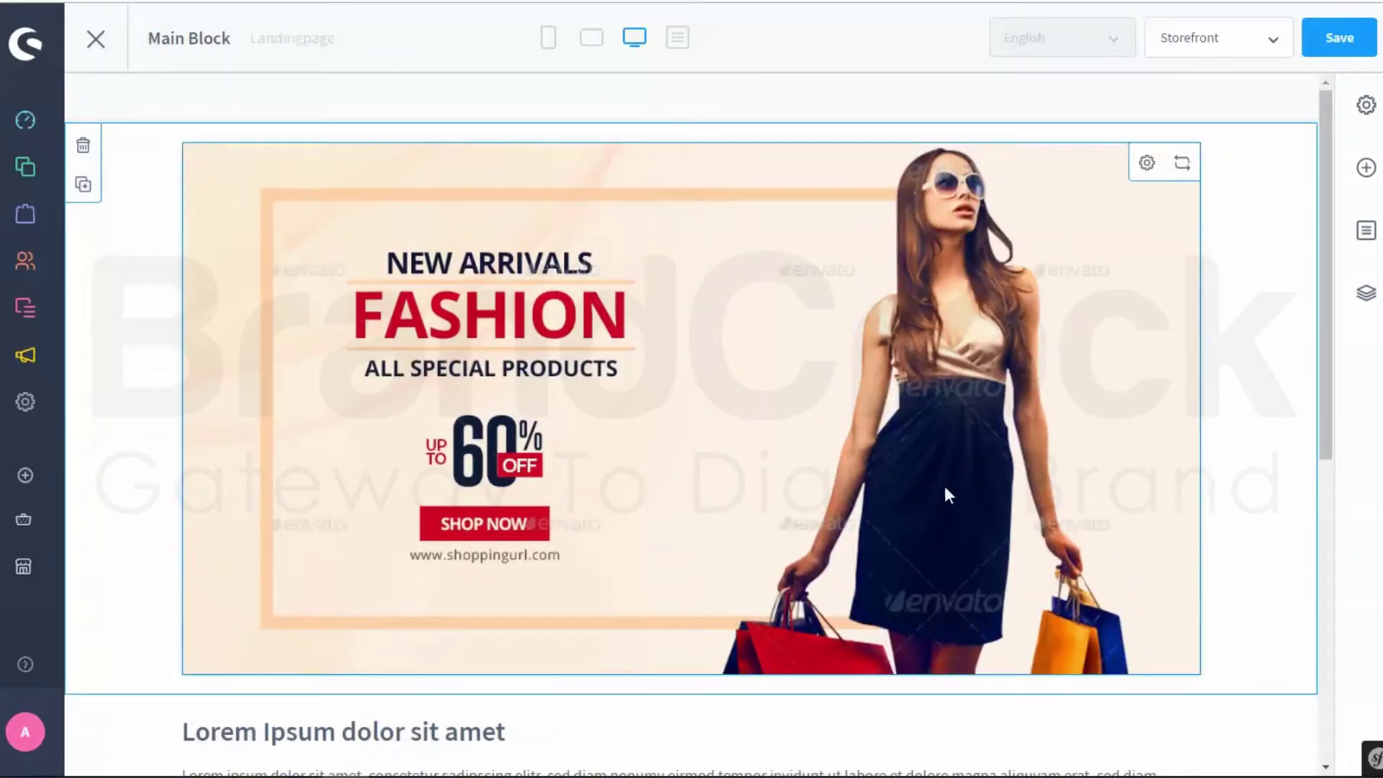
{"action": "scroll", "coordinate": [944, 495], "scroll_direction": "down", "scroll_amount": 8}
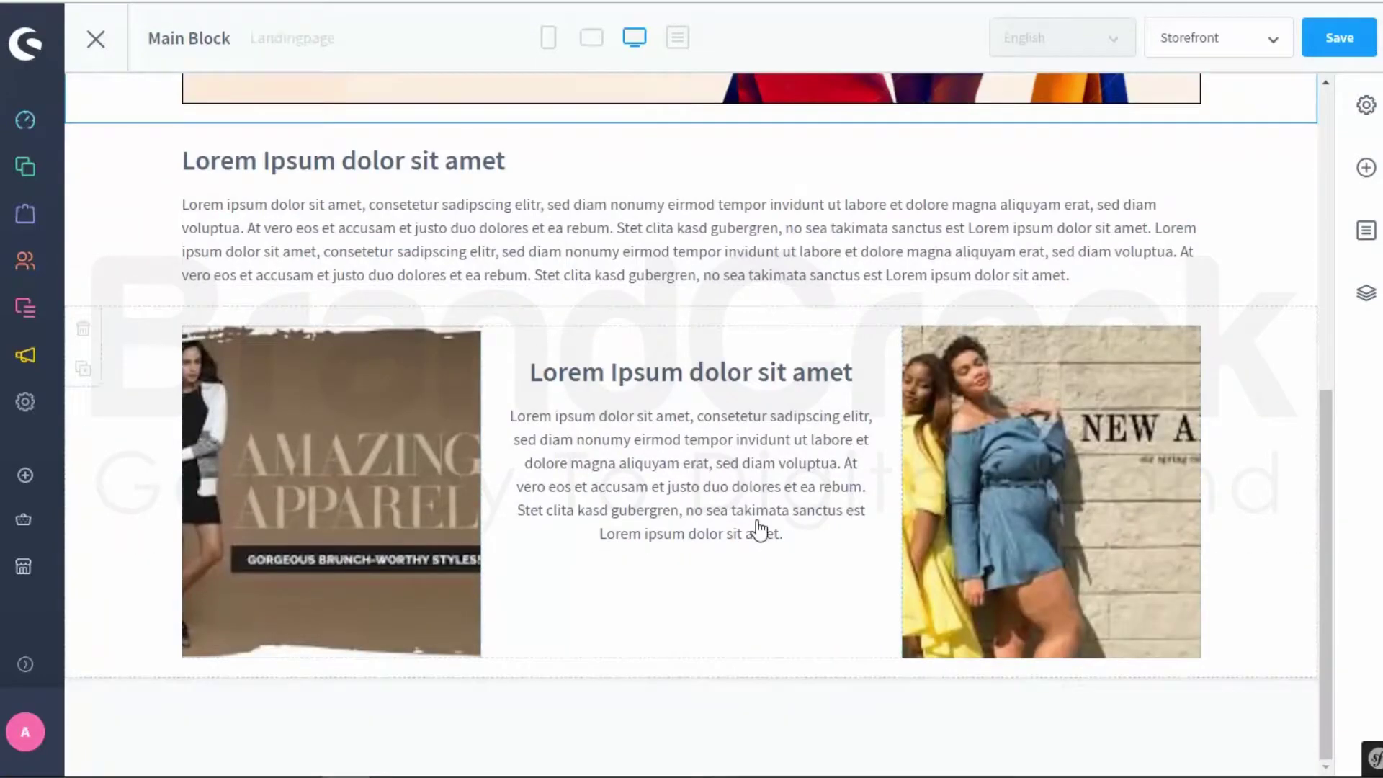
{"action": "scroll", "coordinate": [879, 632], "scroll_direction": "up", "scroll_amount": 8}
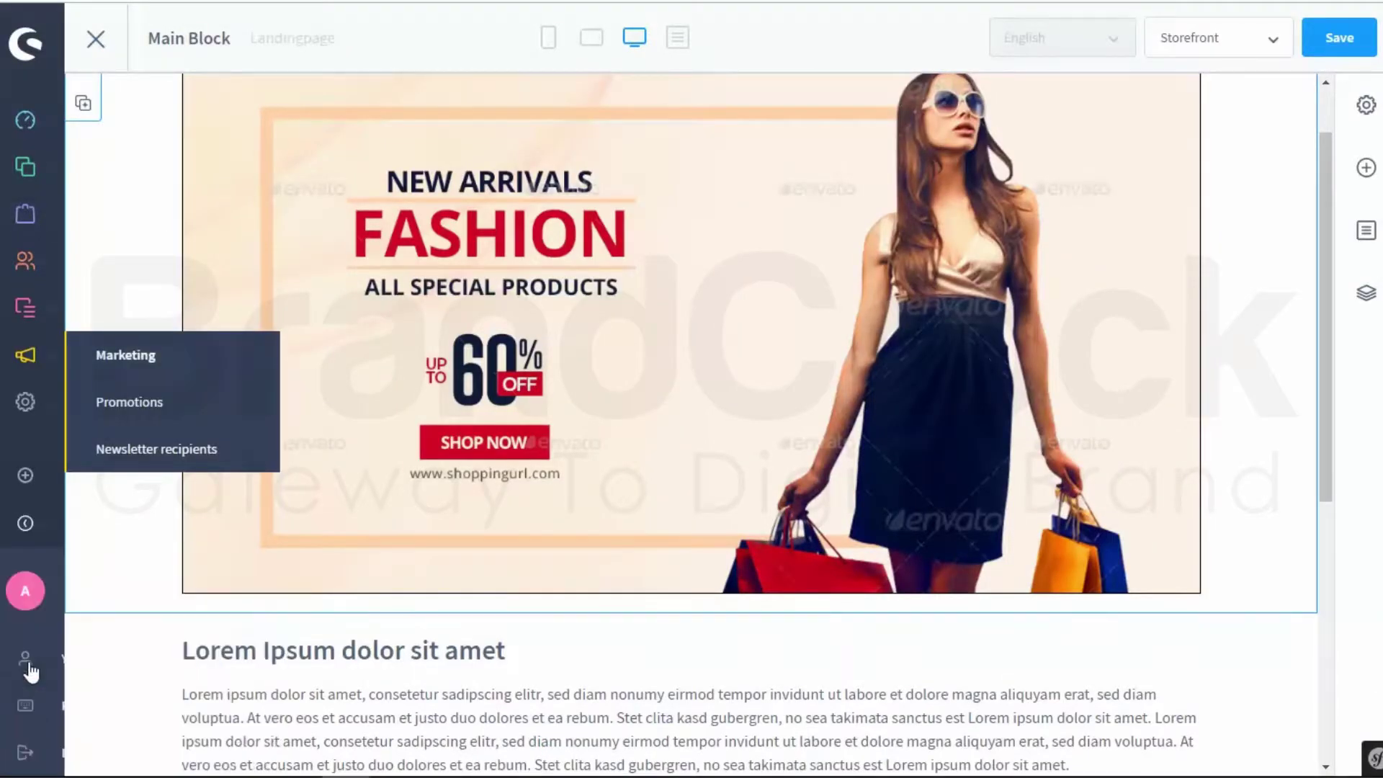
- Expand the administration menu, go to the categories and open Catalogue #1 with its subcategories shown
{"action": "left_click", "coordinate": [26, 664]}
{"action": "mouse_move", "coordinate": [124, 176]}
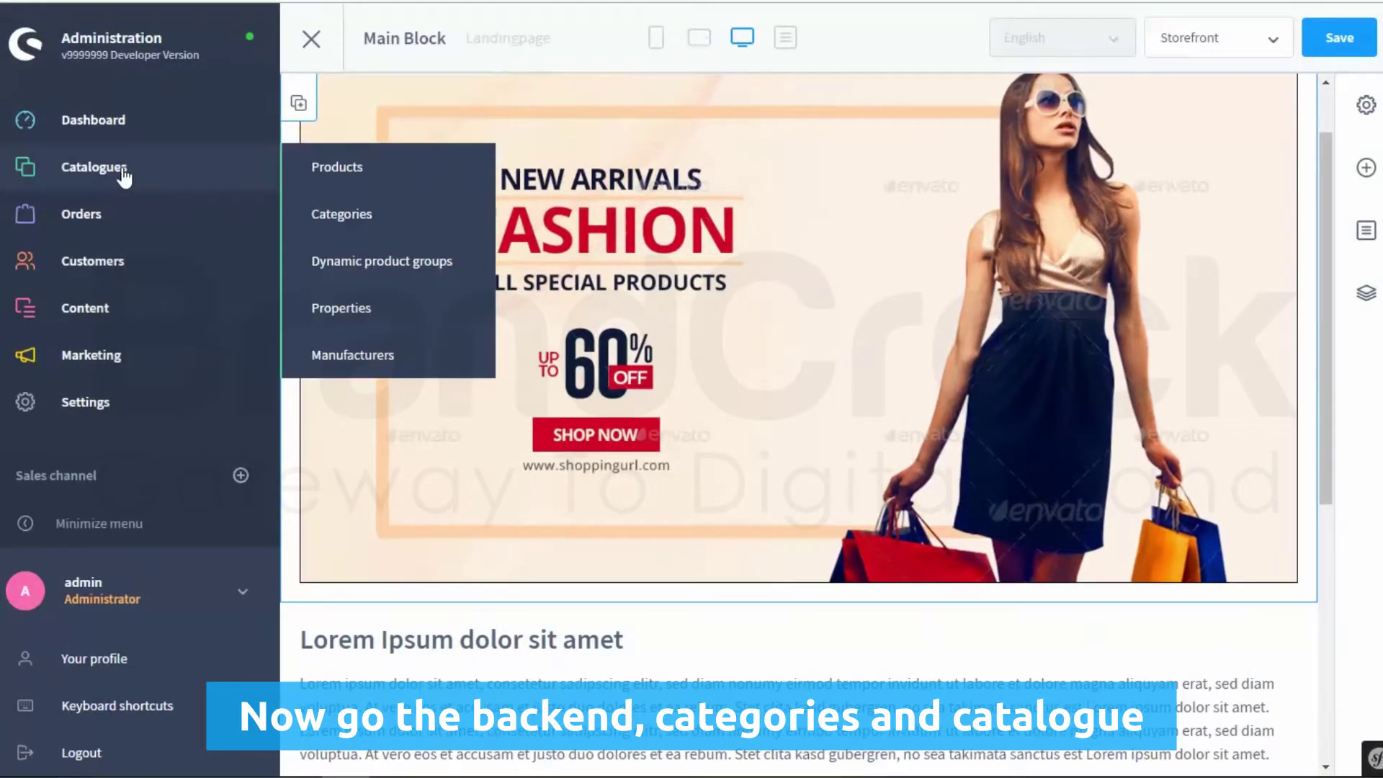
{"action": "left_click", "coordinate": [317, 210]}
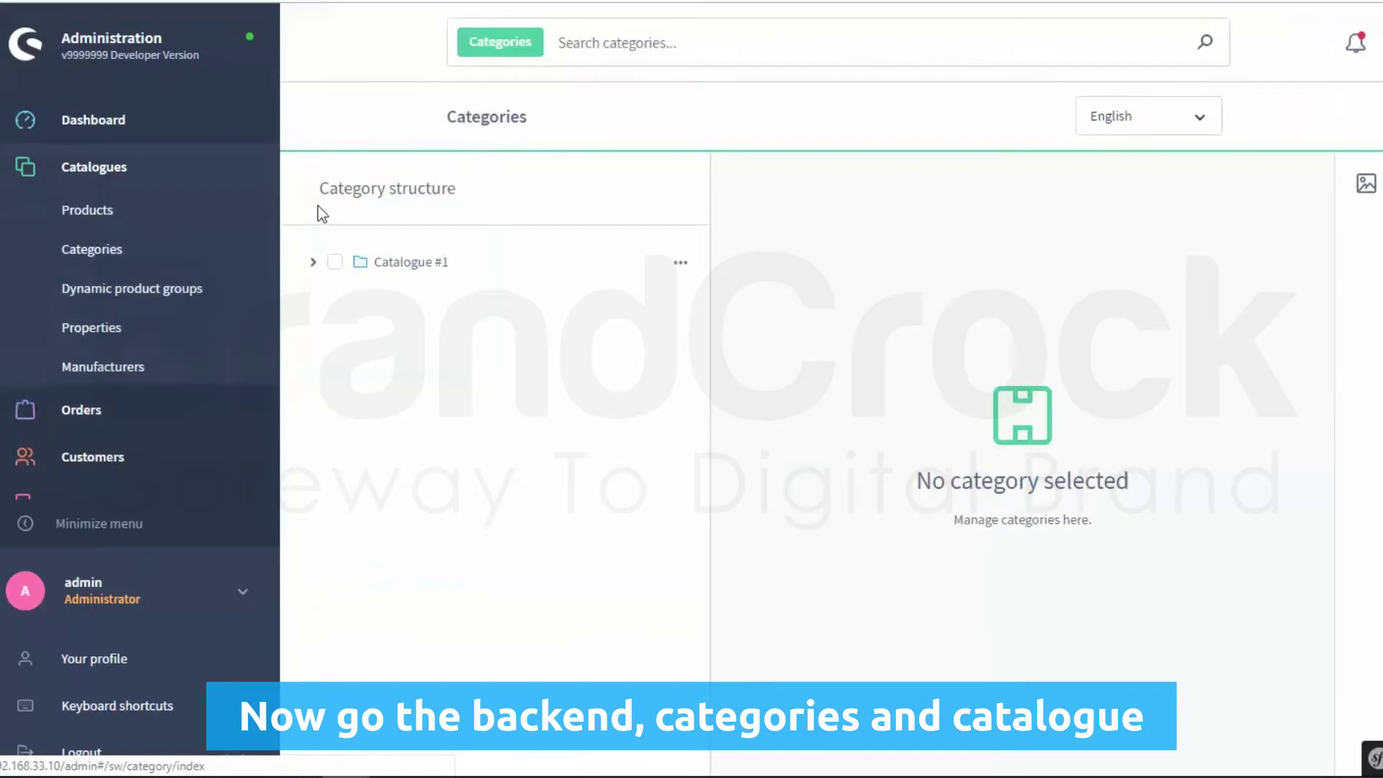
{"action": "left_click", "coordinate": [313, 262]}
{"action": "left_click", "coordinate": [399, 264]}
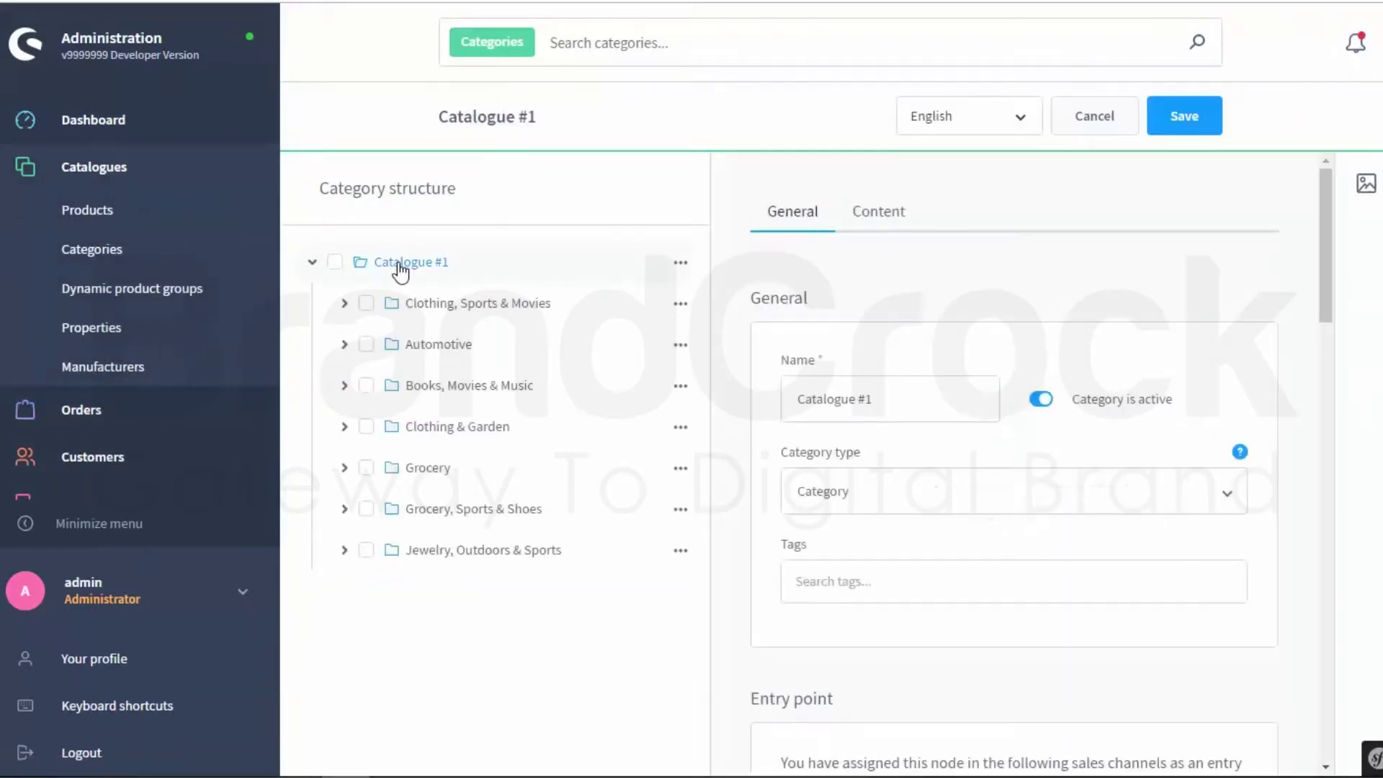
- Assign the Main Block layout to Catalogue #1 and save the category
{"action": "scroll", "coordinate": [945, 497], "scroll_direction": "down", "scroll_amount": 9}
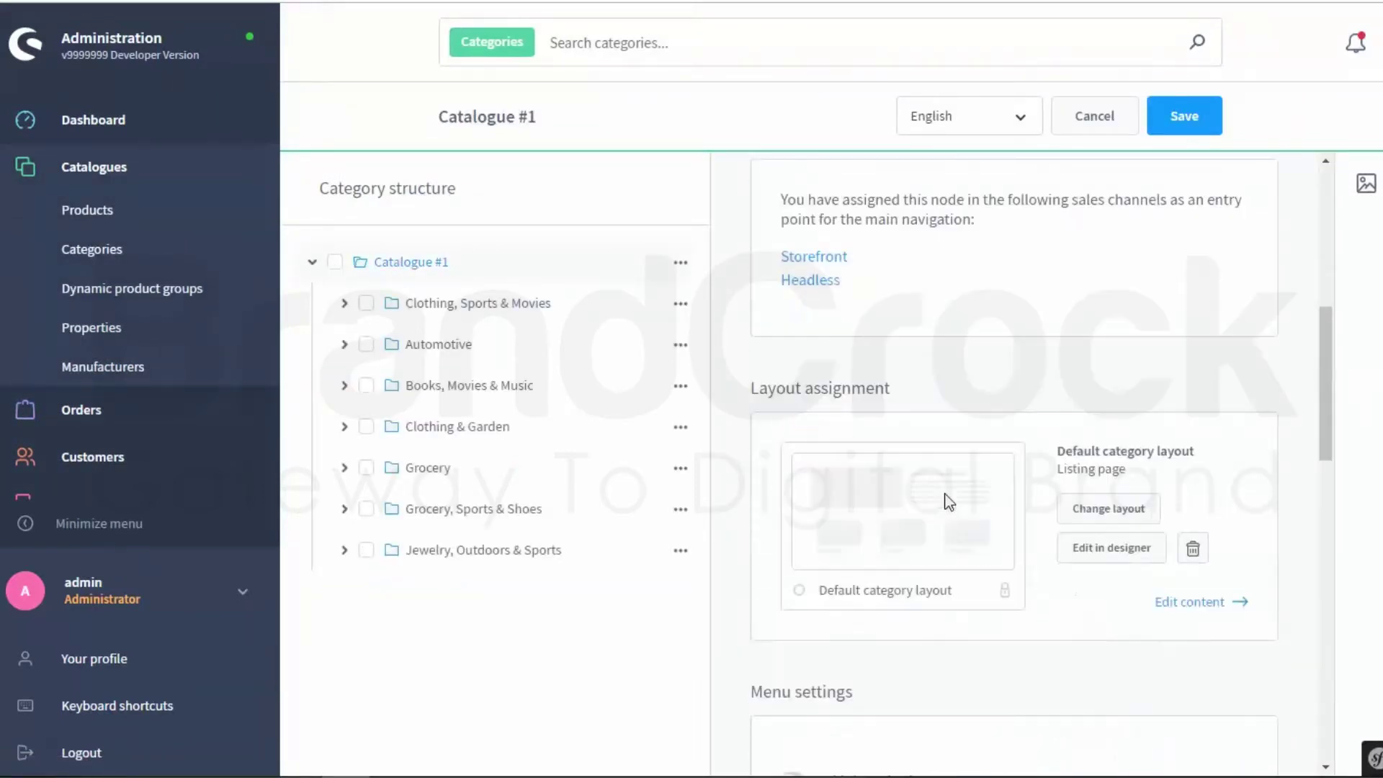
{"action": "scroll", "coordinate": [946, 498], "scroll_direction": "down", "scroll_amount": 2}
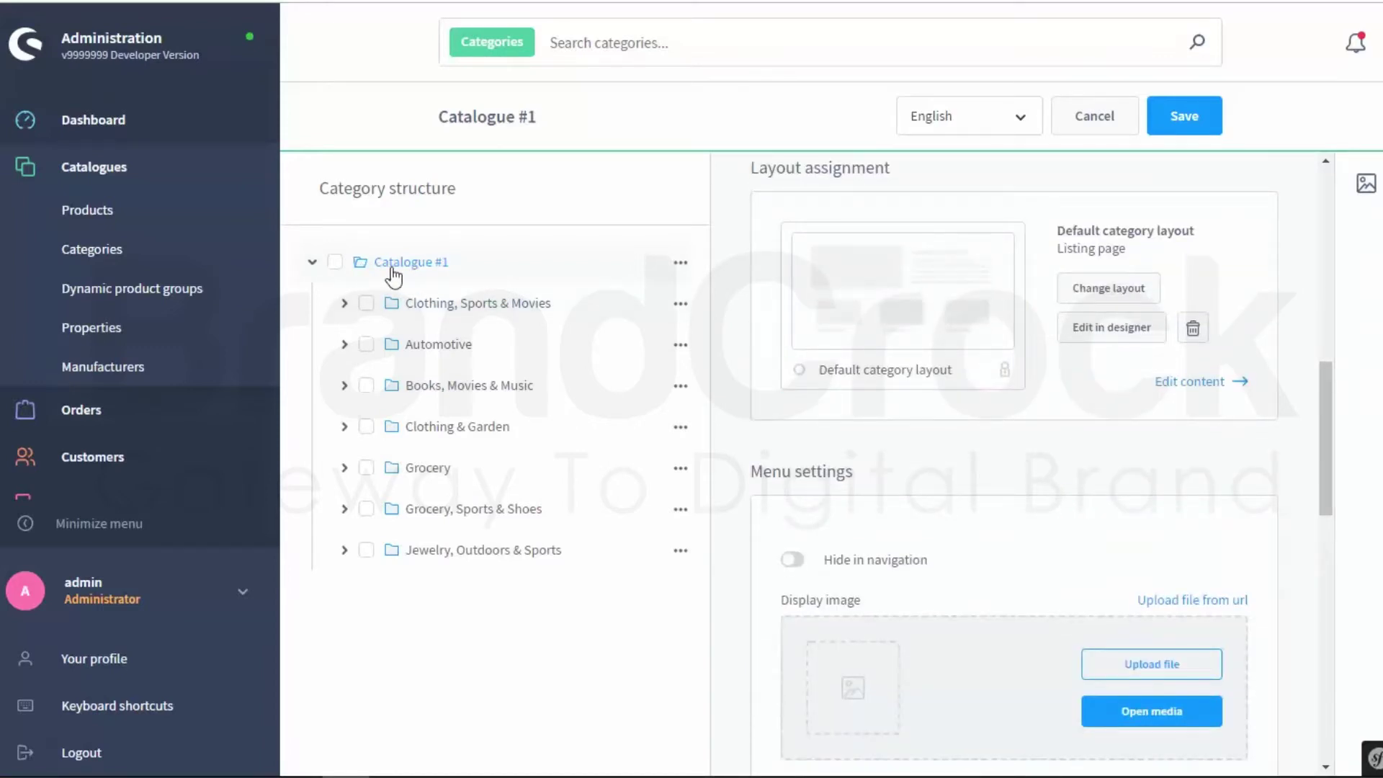
{"action": "left_click", "coordinate": [1109, 288]}
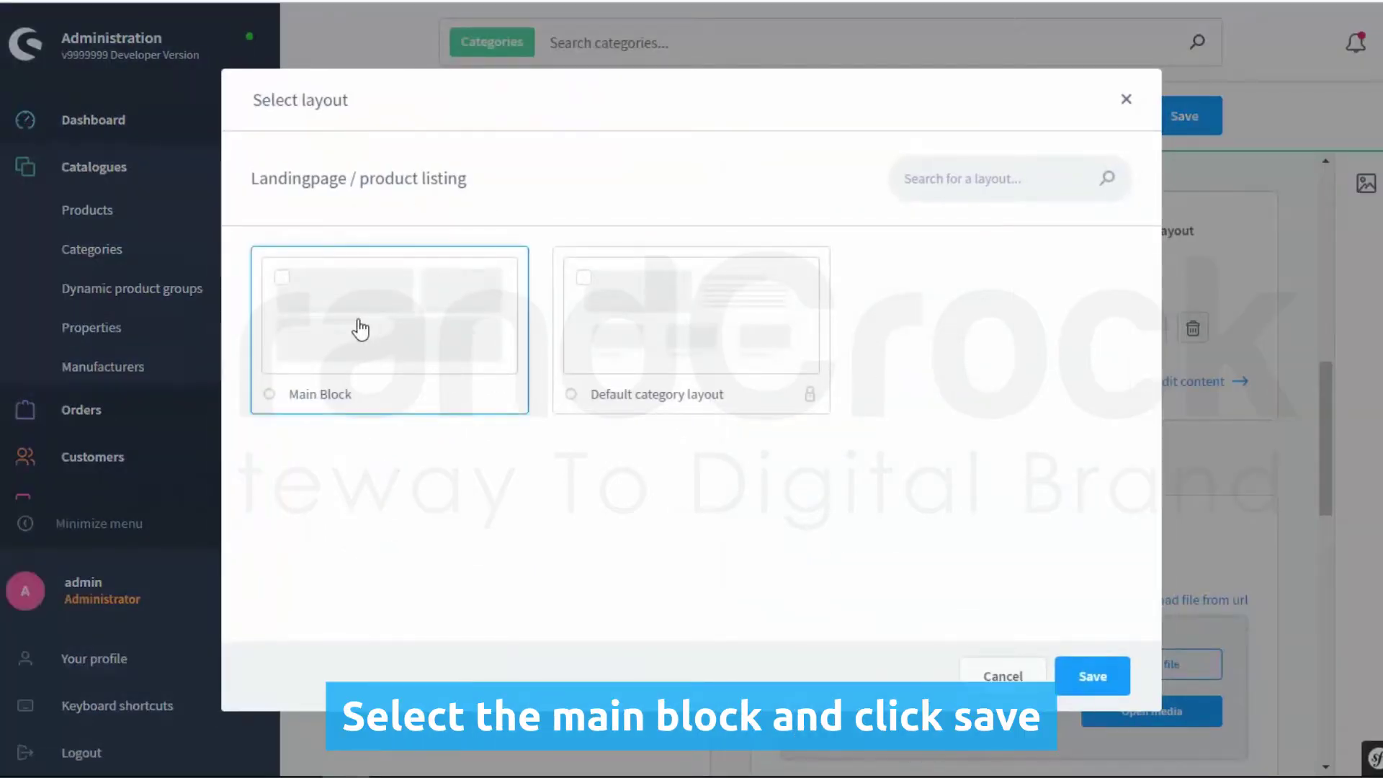
{"action": "left_click", "coordinate": [1078, 675]}
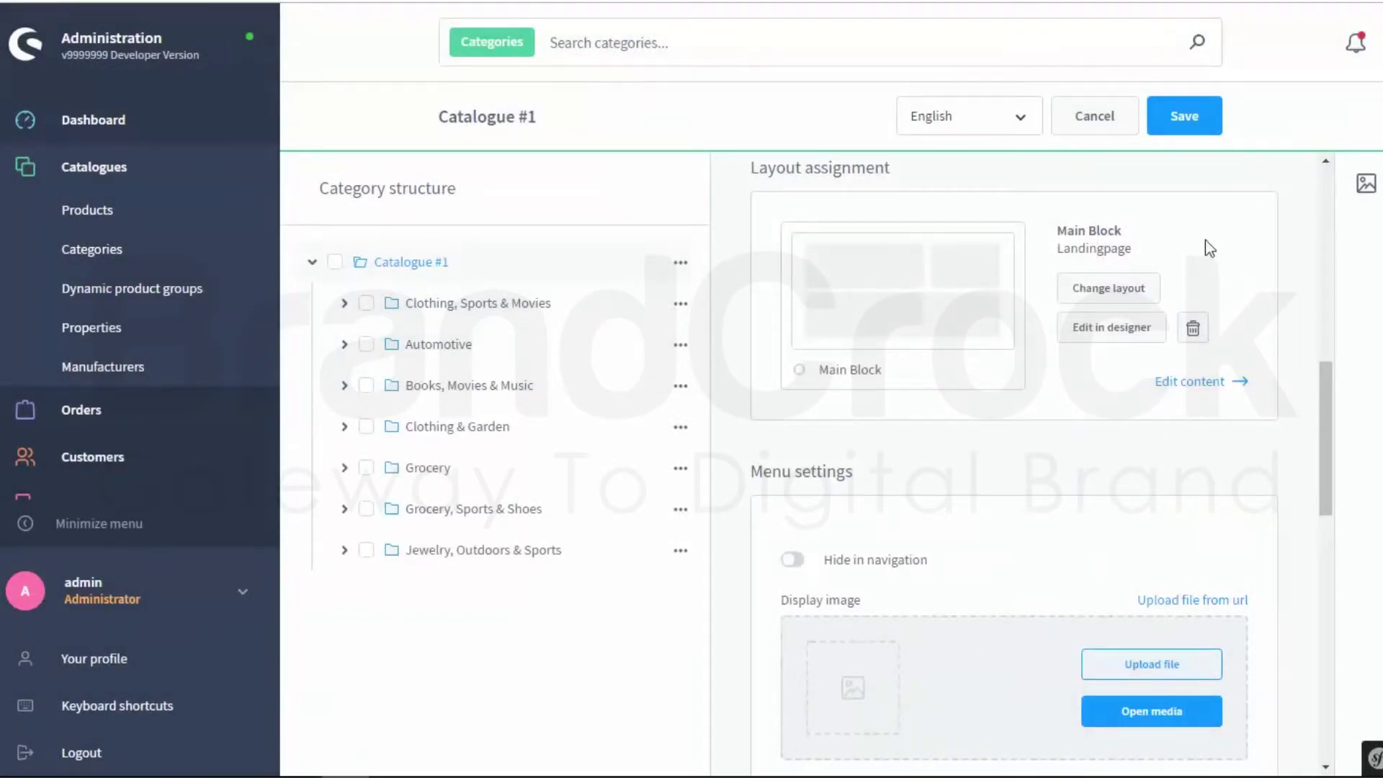
{"action": "left_click", "coordinate": [1186, 124]}
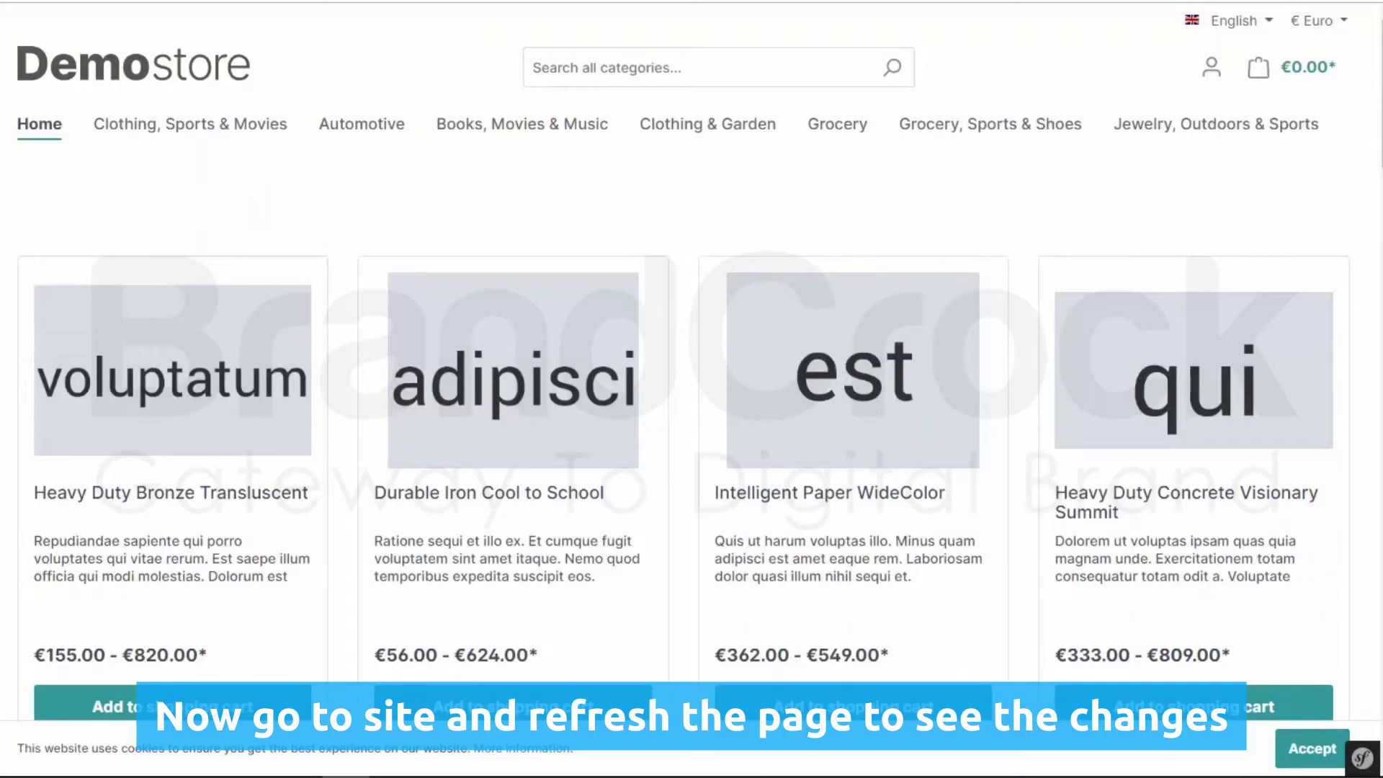
- Switch to the Demostore storefront and reload its home page to check the assigned layout
{"action": "key", "text": "F5"}
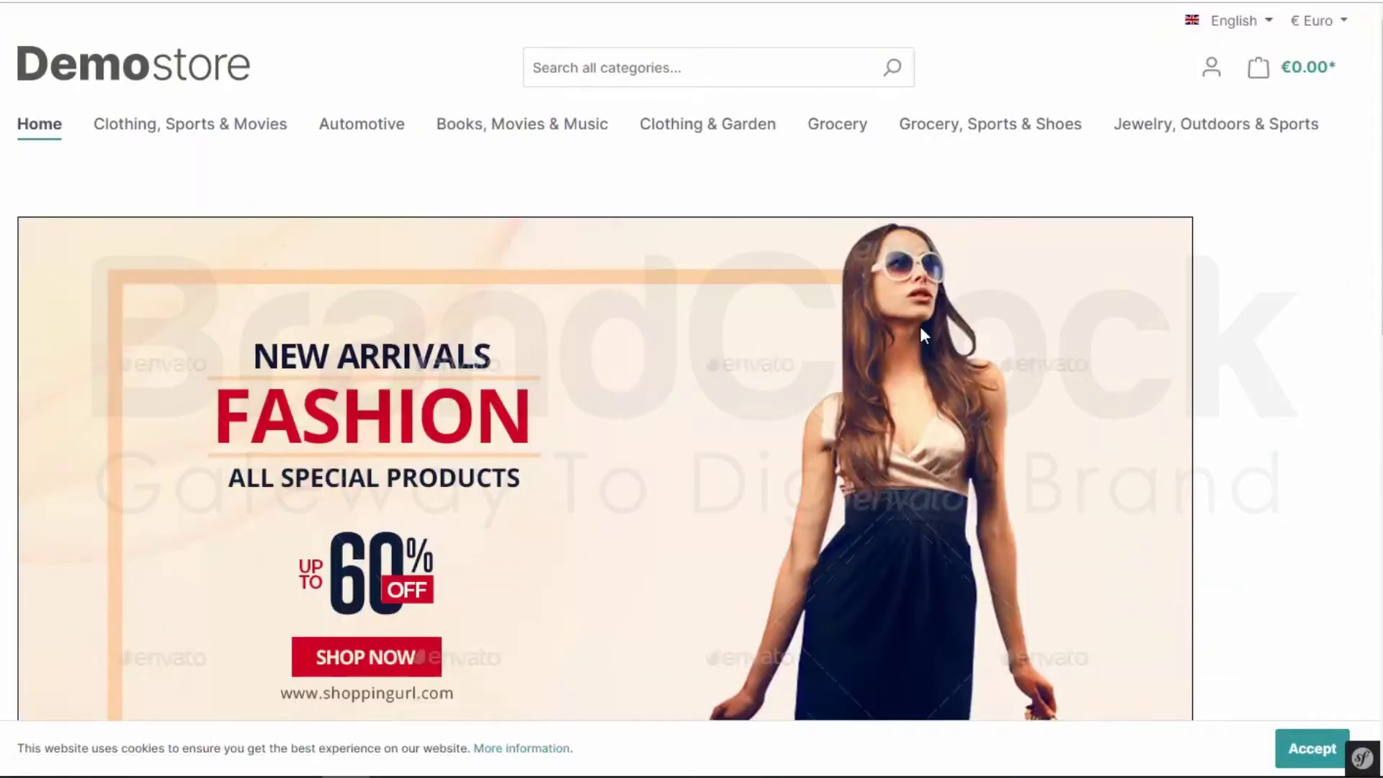
- Review the storefront home page from the fashion banner down to the footer and back up
{"action": "scroll", "coordinate": [953, 337], "scroll_direction": "down", "scroll_amount": 12}
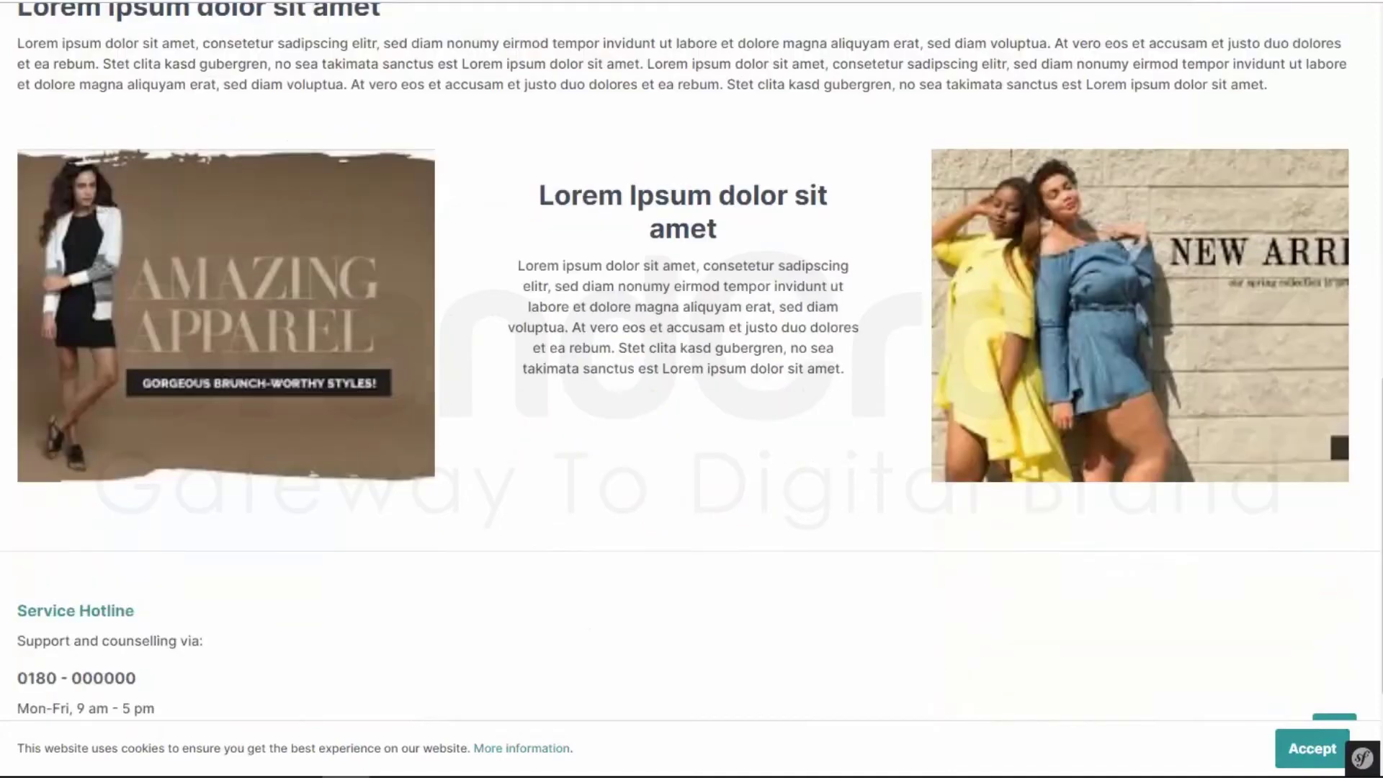
{"action": "scroll", "coordinate": [846, 349], "scroll_direction": "down", "scroll_amount": 2}
{"action": "scroll", "coordinate": [845, 349], "scroll_direction": "up", "scroll_amount": 15}
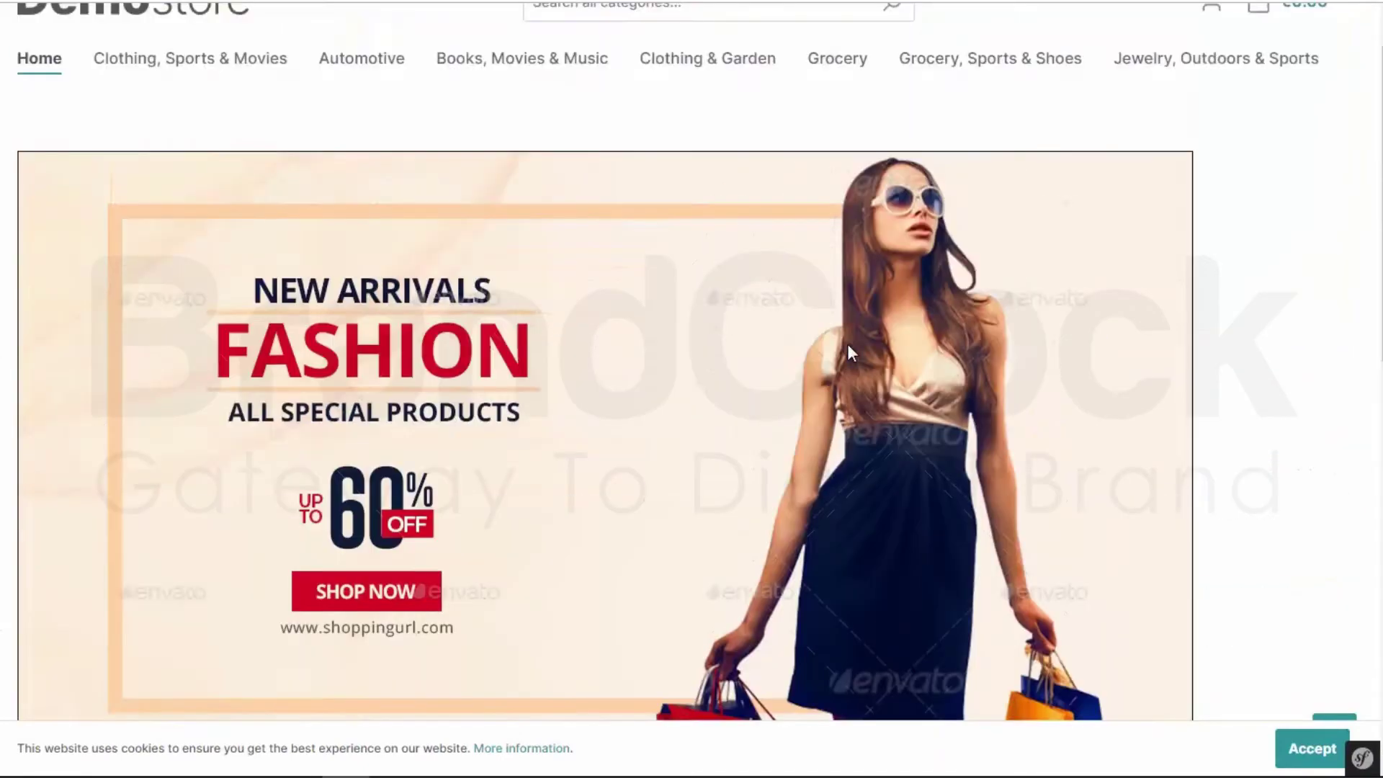
- View the Clothing, Sports & Movies category's product listing and return to the home page to recheck its text and image blocks
{"action": "left_click", "coordinate": [180, 132]}
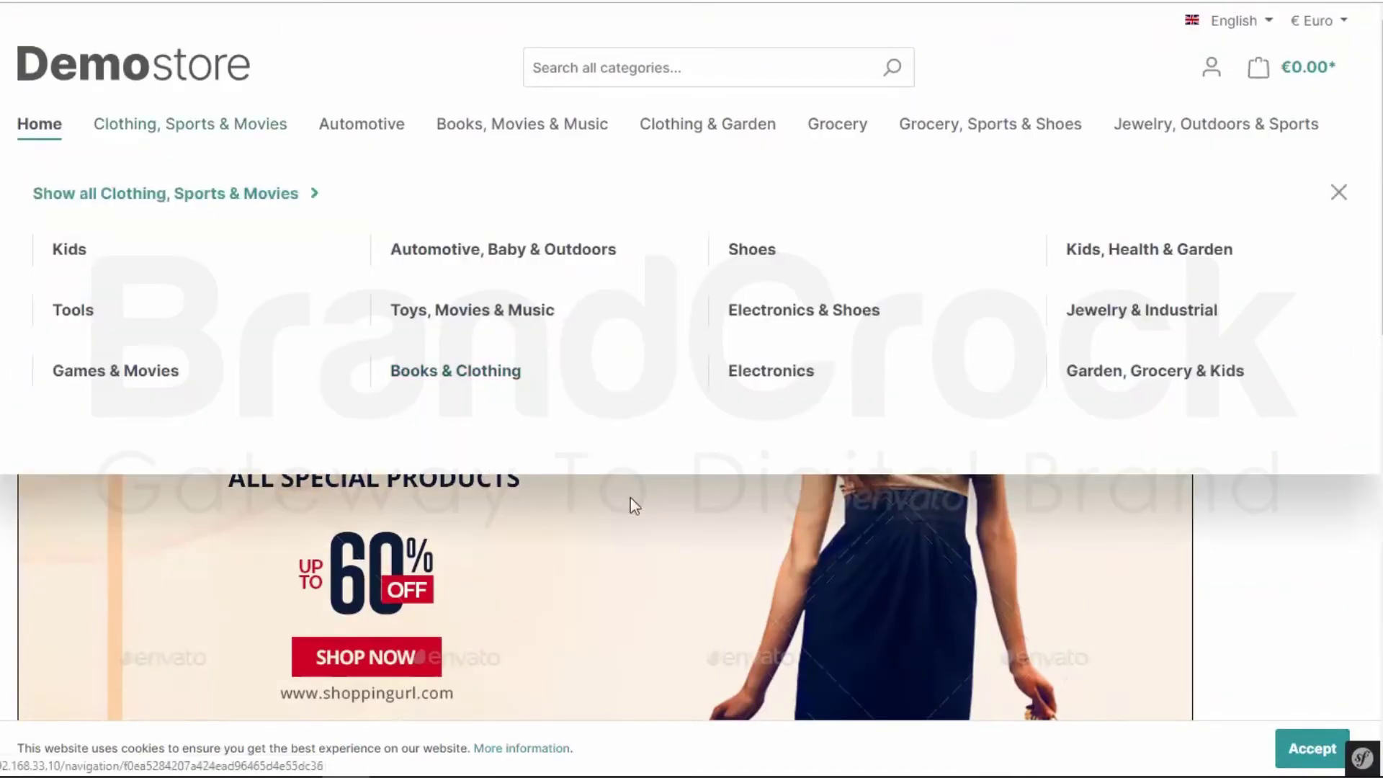
{"action": "scroll", "coordinate": [293, 592], "scroll_direction": "down", "scroll_amount": 3}
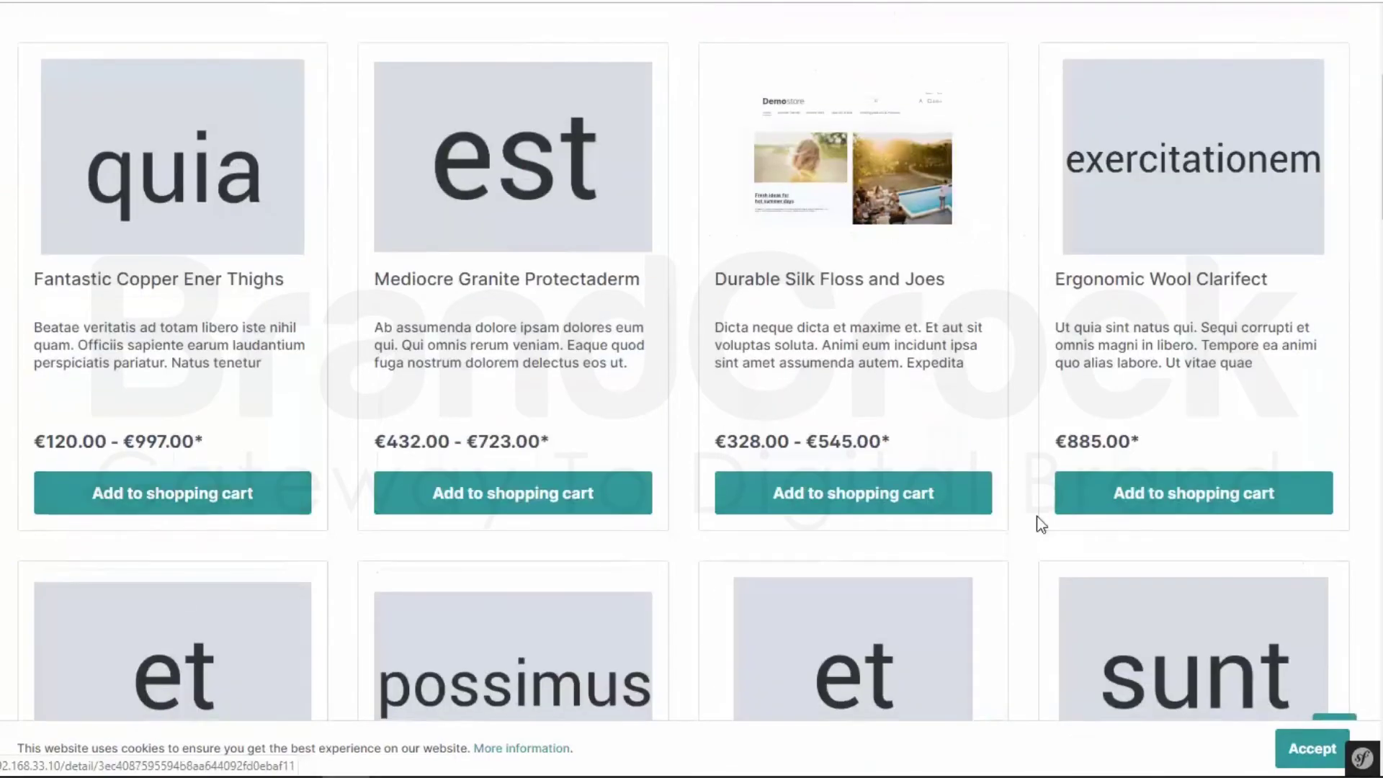
{"action": "scroll", "coordinate": [715, 525], "scroll_direction": "up", "scroll_amount": 4}
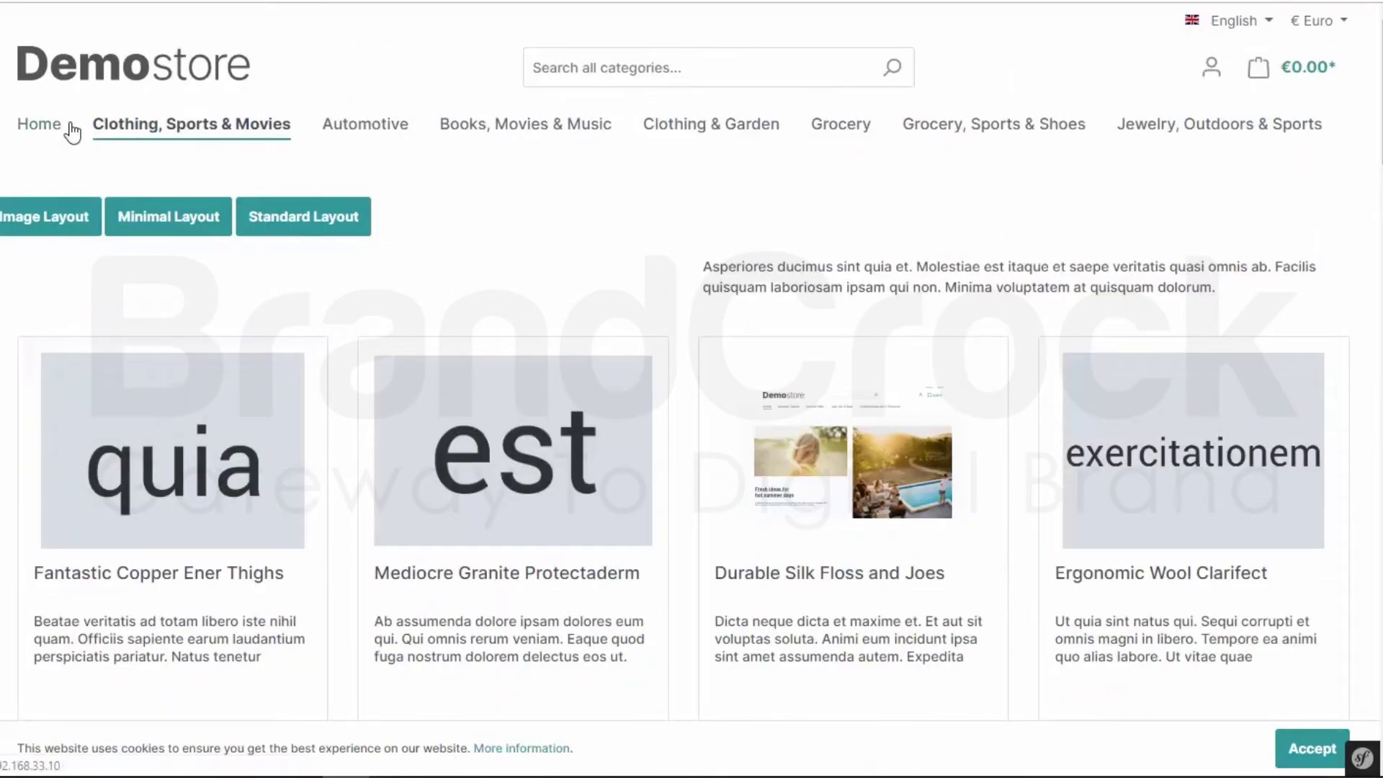
{"action": "scroll", "coordinate": [30, 442], "scroll_direction": "down", "scroll_amount": 8}
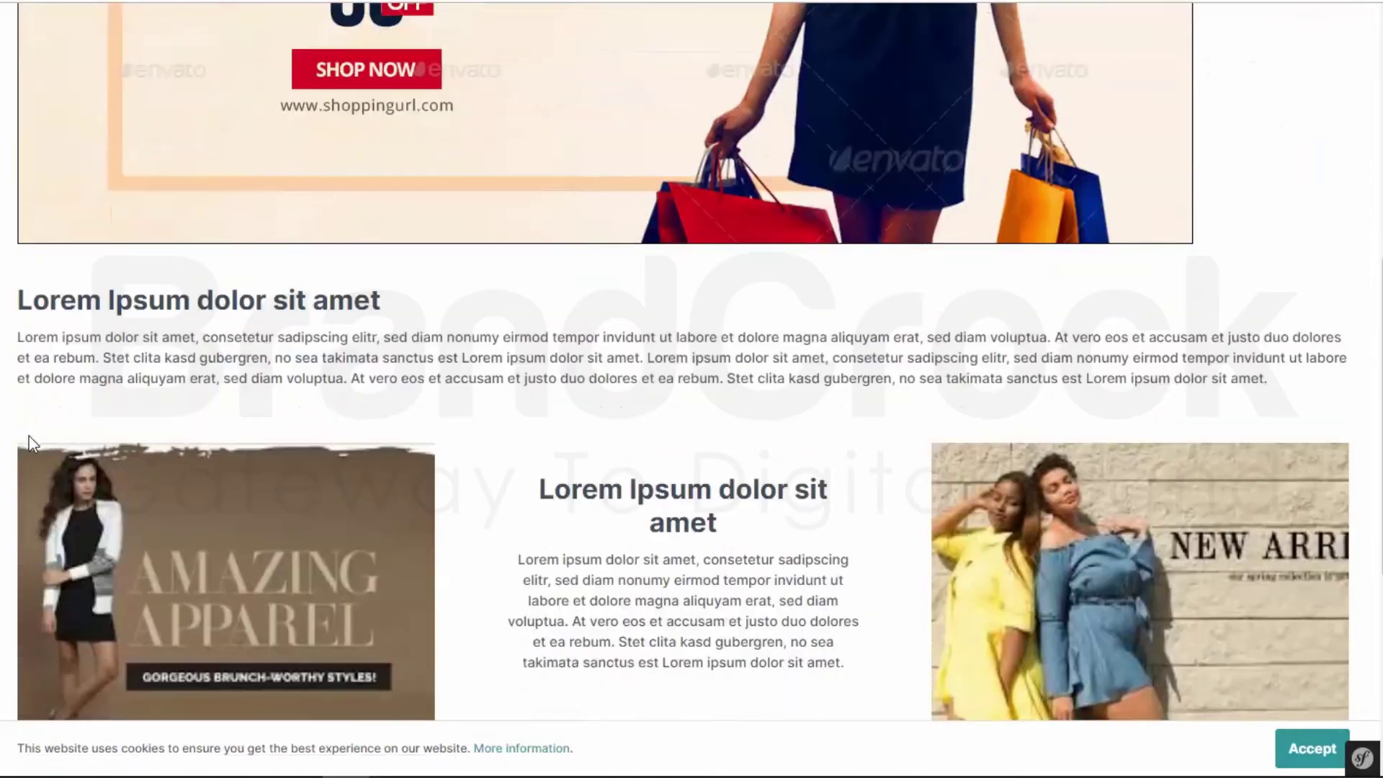